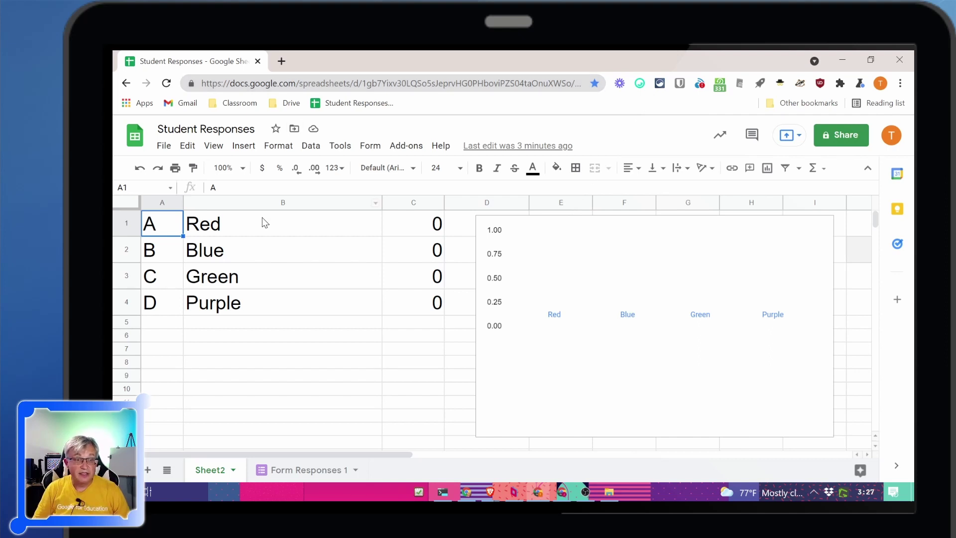
- Enter the answer labels Spring, Summer, Fall and Winter in cells B1 to B4
click(243, 232)
text(Spring)
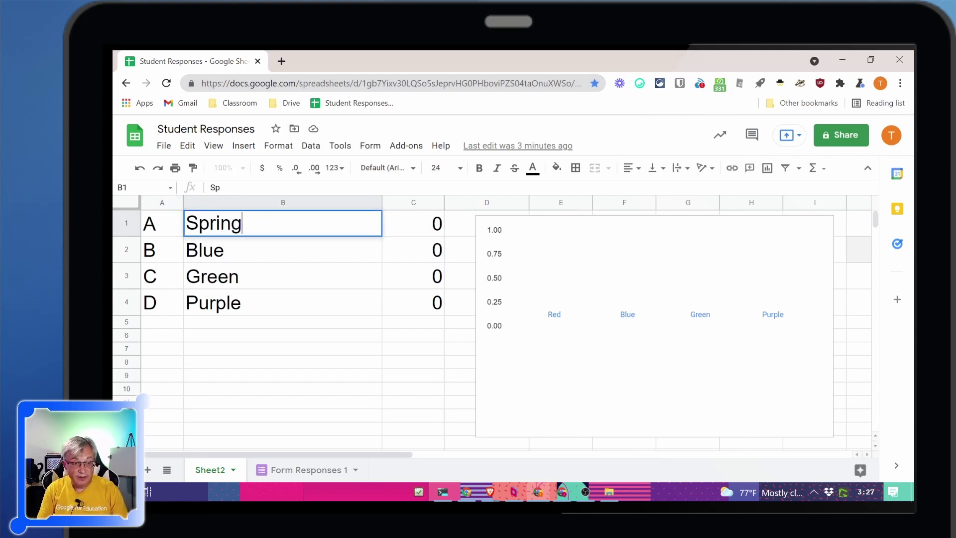
key(Return)
text(Summer)
key(Return)
text(Fall)
key(Return)
text(Winter)
key(Return)
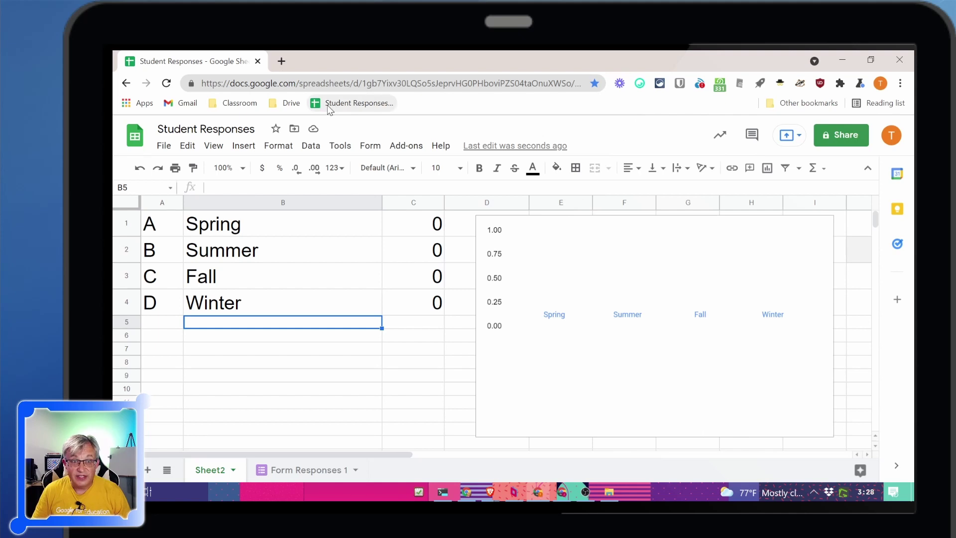
- Widen the student's browser window and replace its Quick Response tab with a blank new tab
click(560, 495)
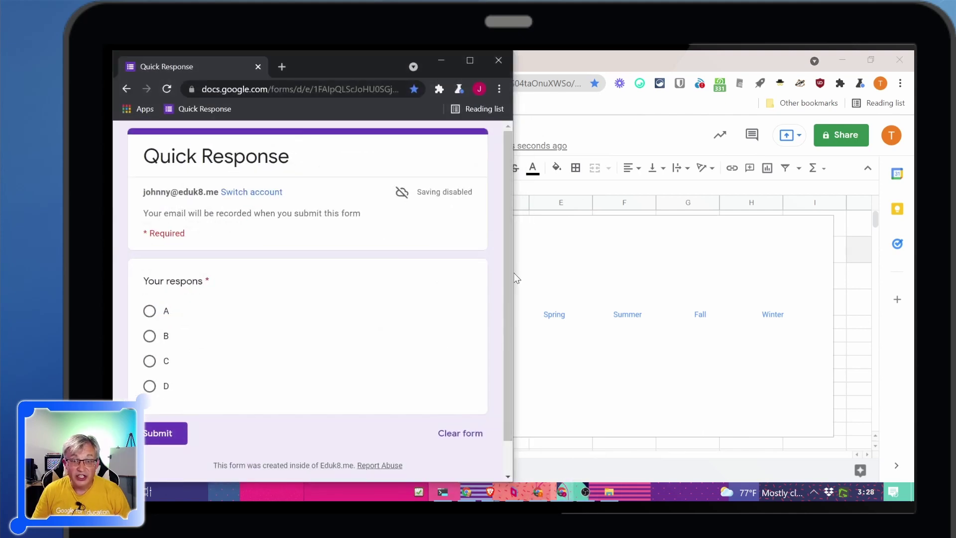
drag(514, 277, 791, 286)
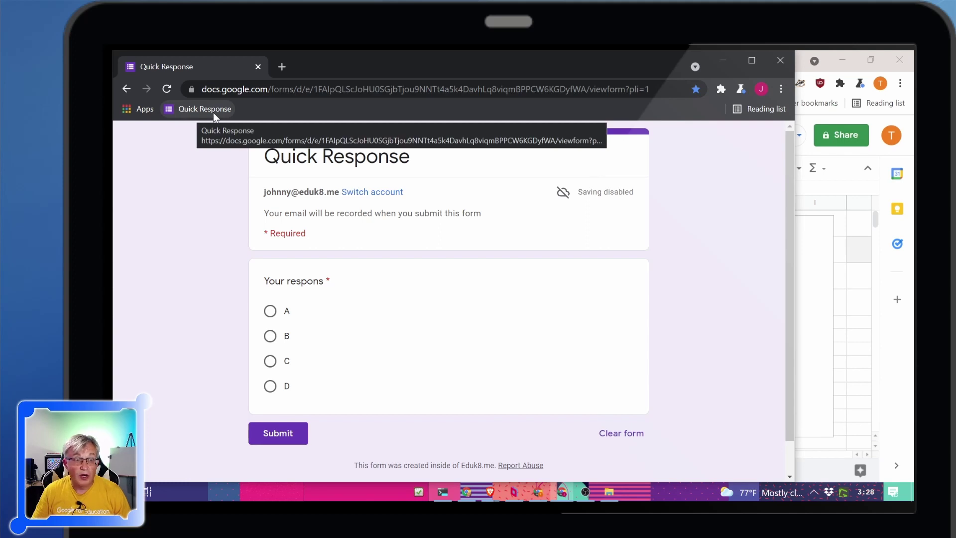
click(282, 66)
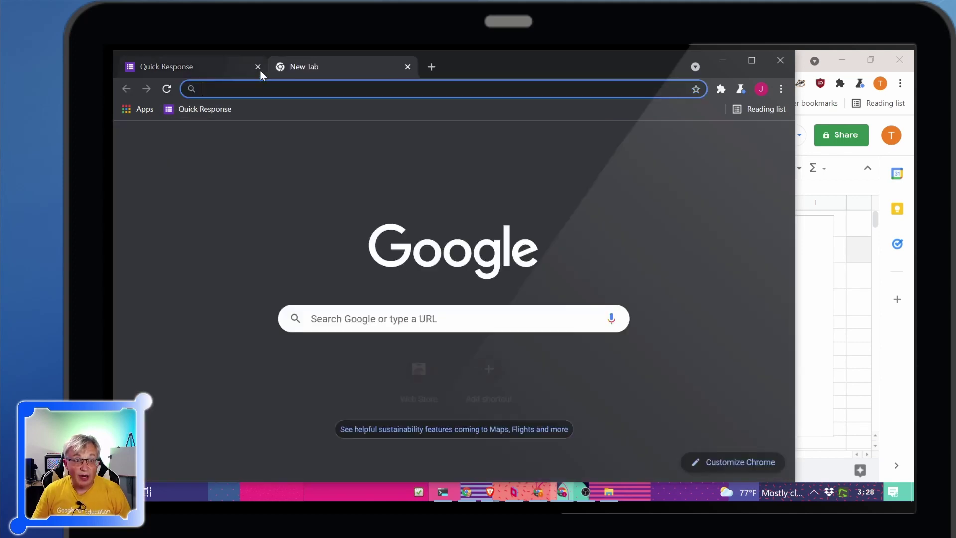
click(259, 68)
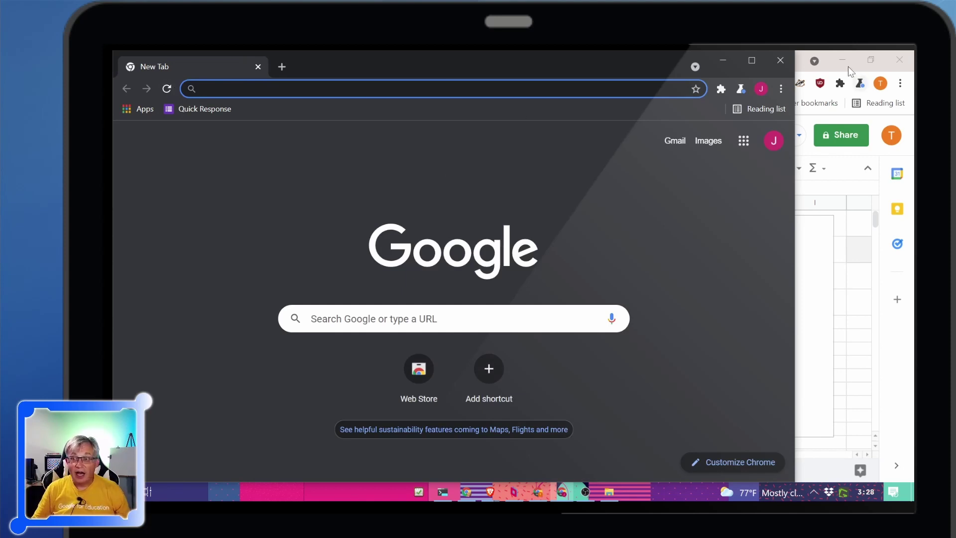
click(802, 67)
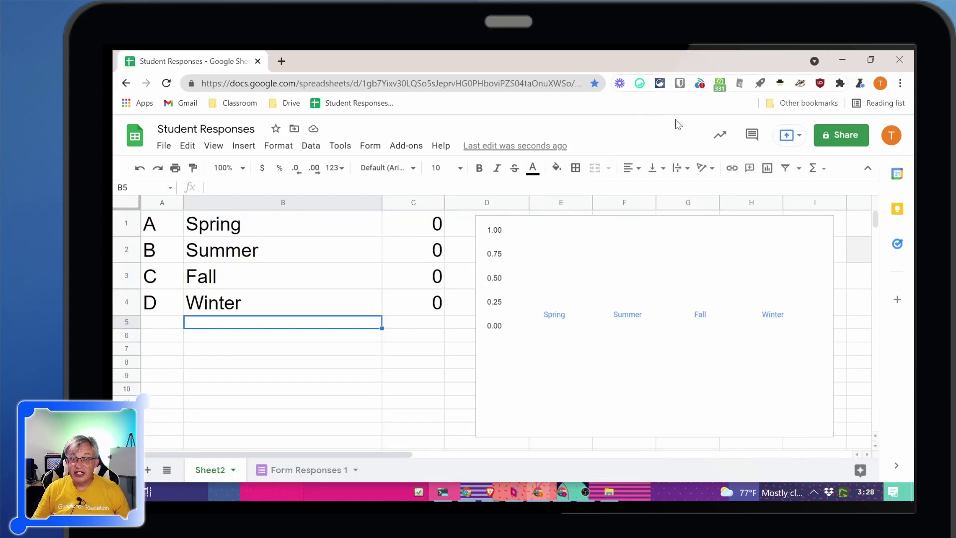
- In the student's browser window, open the bookmarked Quick Response form and submit answer D
click(567, 493)
click(210, 108)
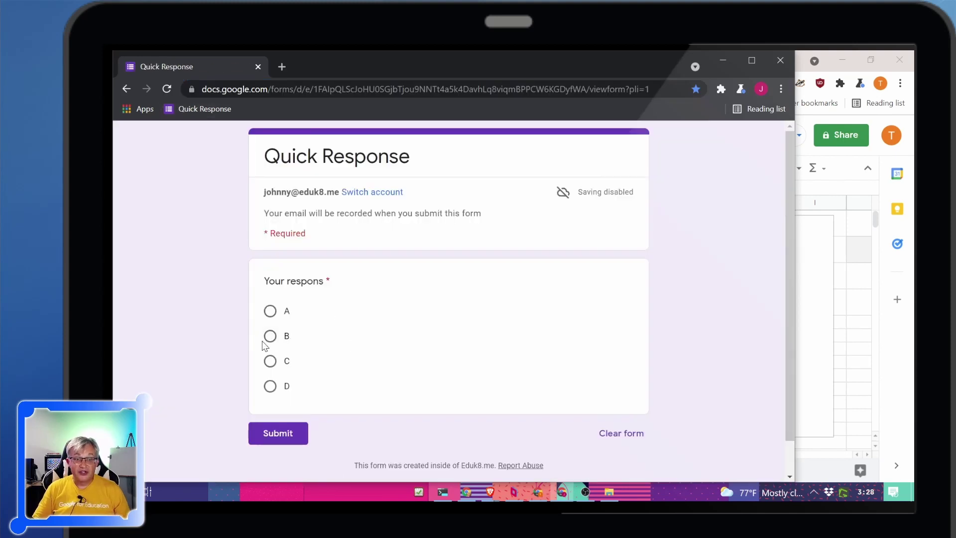
click(270, 386)
click(277, 437)
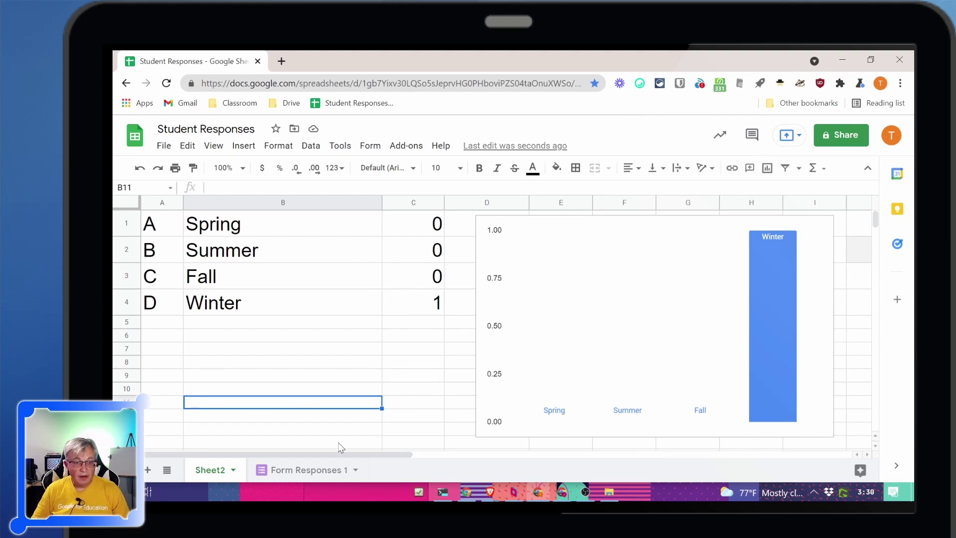
- Submit another response to the Quick Response form with answer D
click(562, 489)
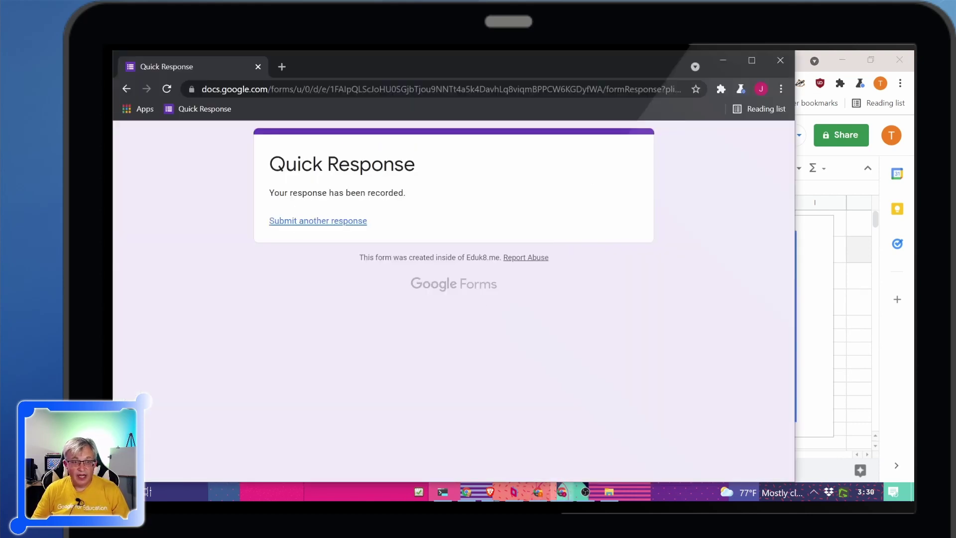
click(317, 222)
click(270, 386)
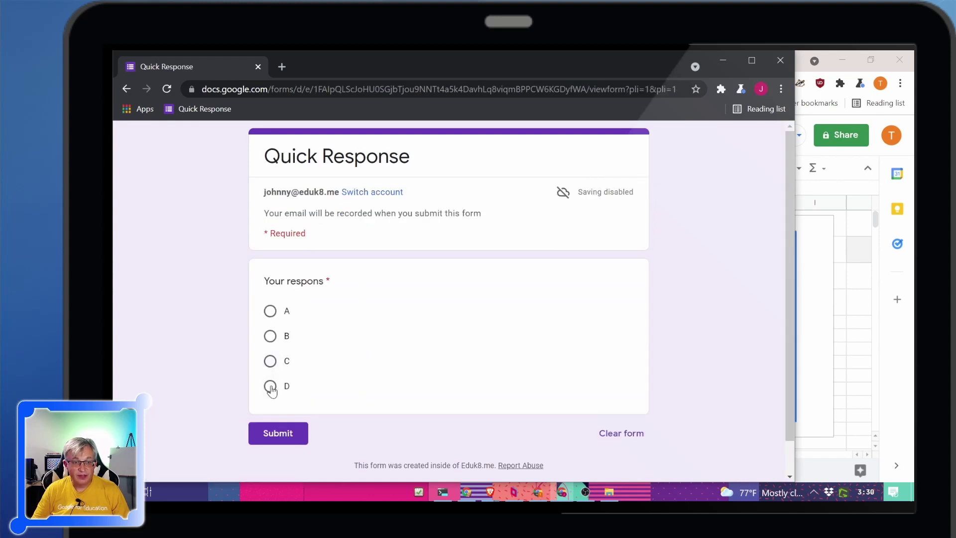
click(284, 435)
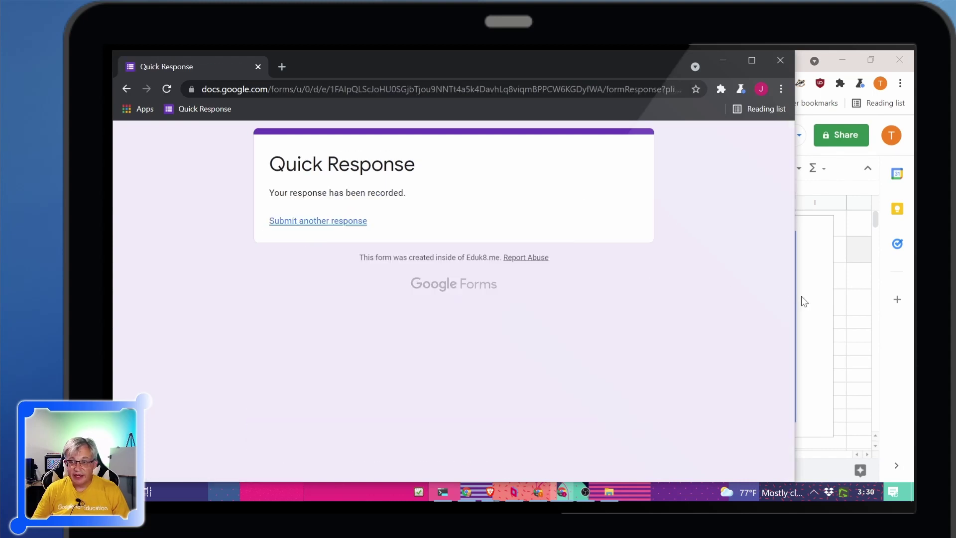
- Narrow the form window and place the Student Responses spreadsheet beside it on the right half of the screen
drag(796, 296, 485, 300)
click(737, 58)
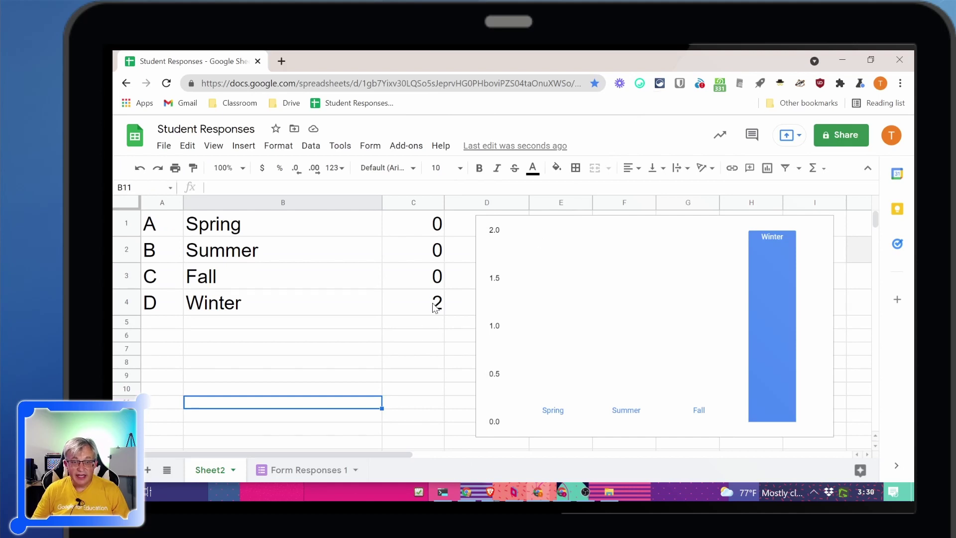
key(super+Right)
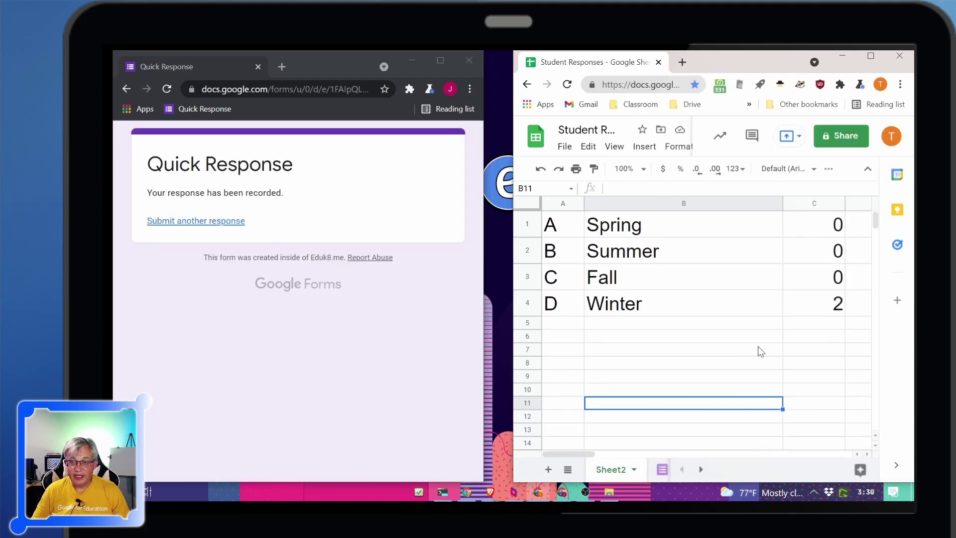
- Submit another form response with answer A, and widen the Student Responses window to show its chart
click(206, 225)
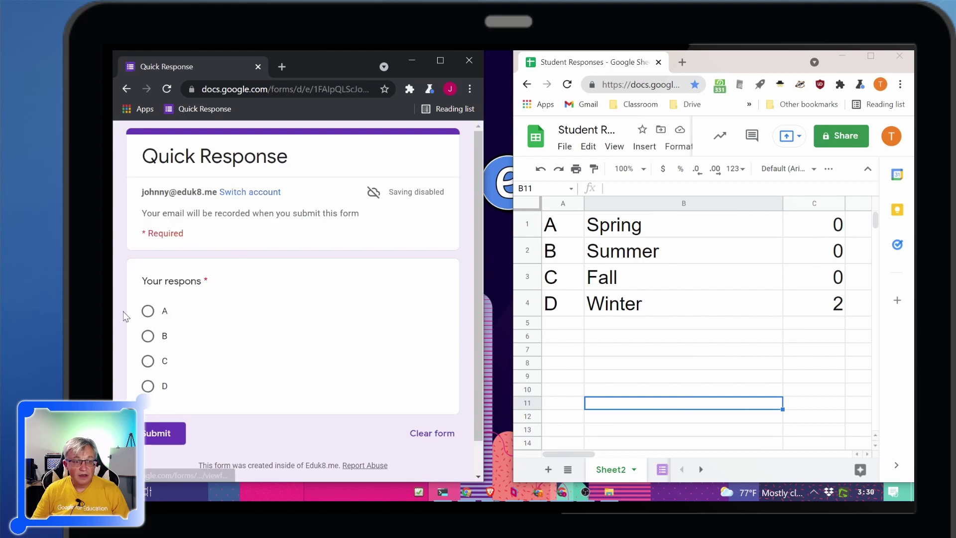
click(147, 311)
click(160, 432)
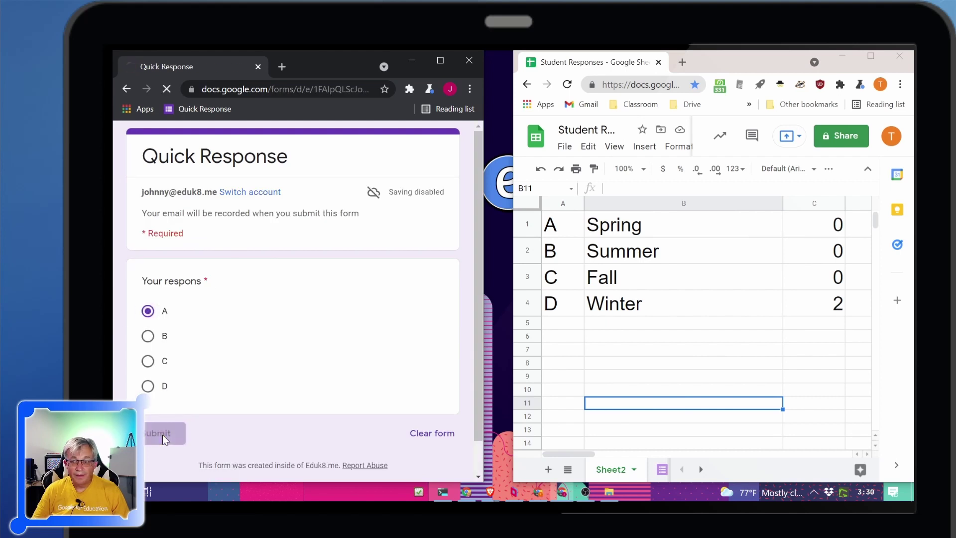
drag(511, 337, 150, 331)
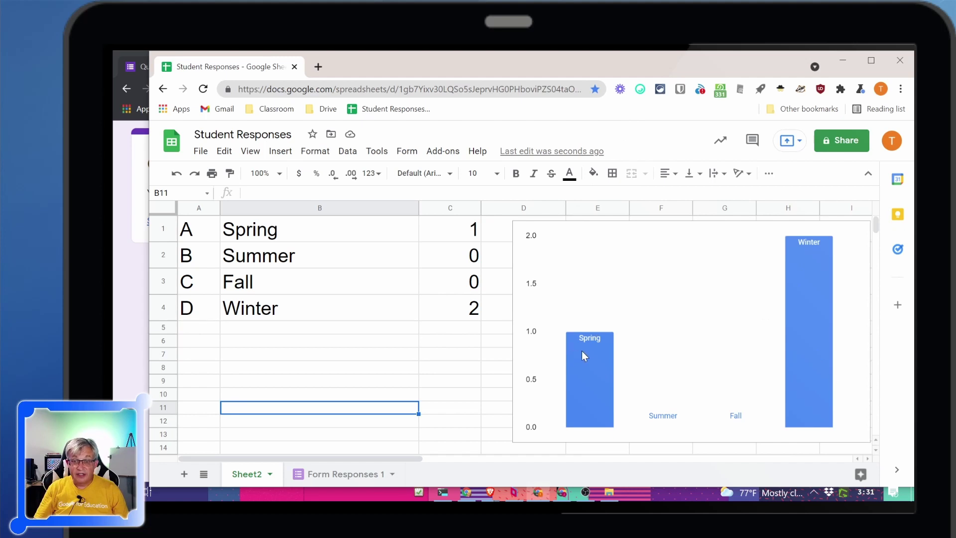
- Replace the answer labels in cells B1 to B4 with Blue, Red, Yellow and Brown
click(236, 232)
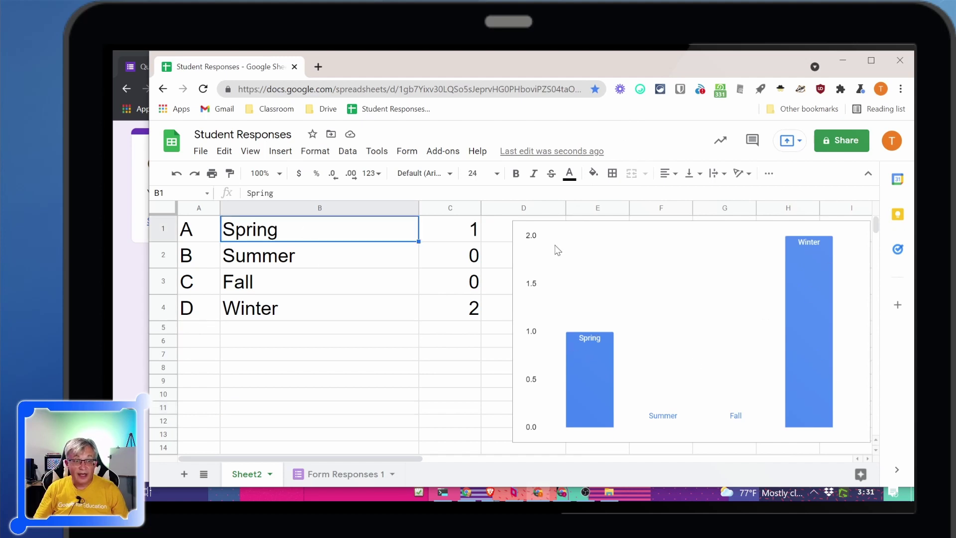
text(Ble)
key(BackSpace)
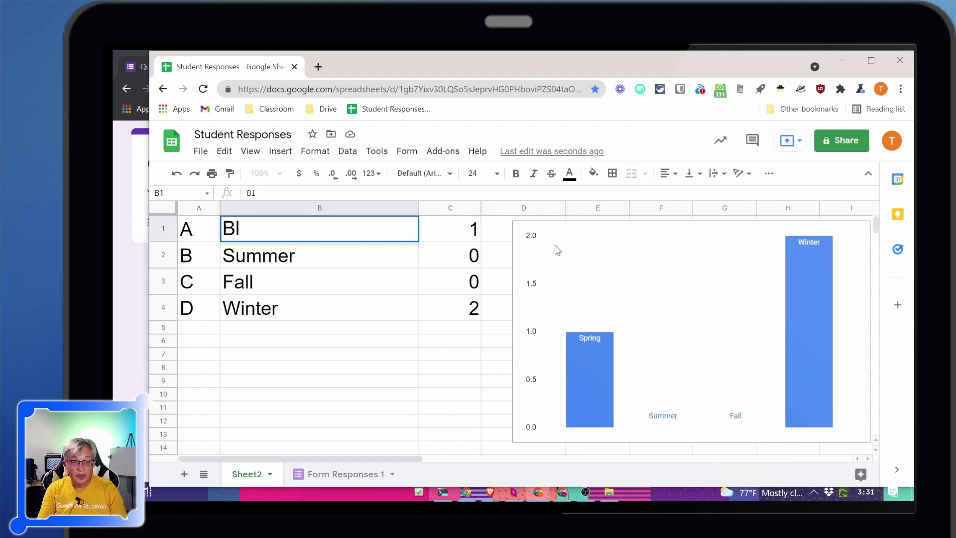
text(ue)
key(Return)
text(Red)
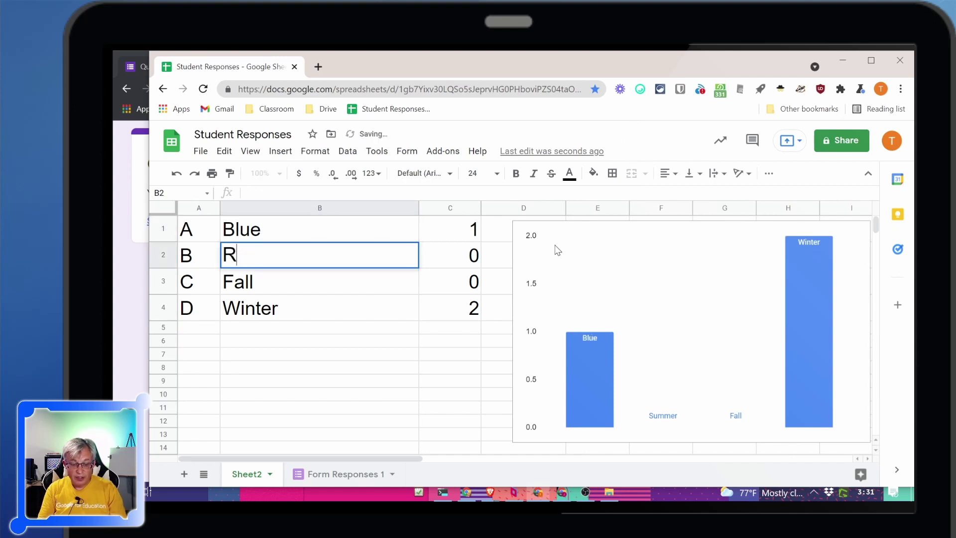
key(Return)
text(Yellow)
key(Return)
text(Brown)
key(Return)
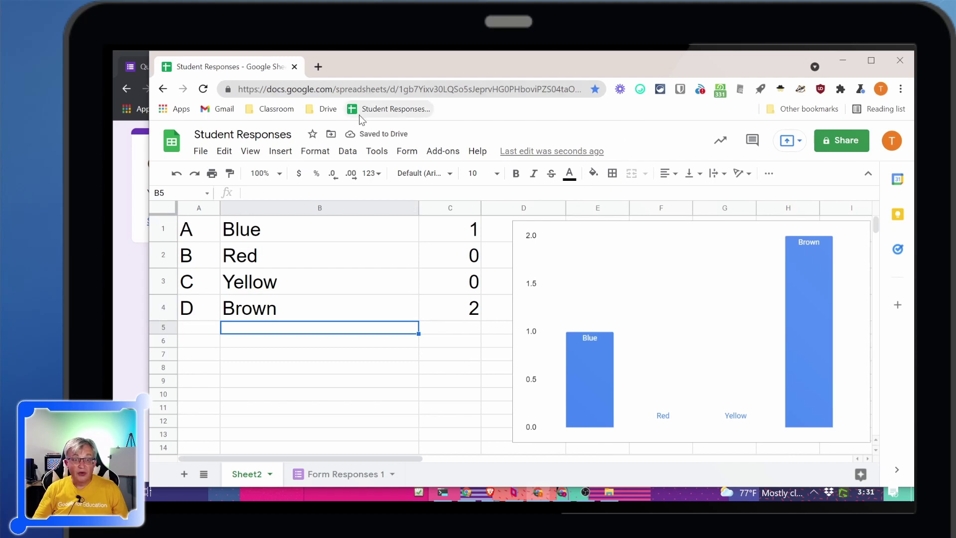
- Select the labels in B1:B4, and start another response in the student's Quick Response form window
drag(282, 242, 278, 317)
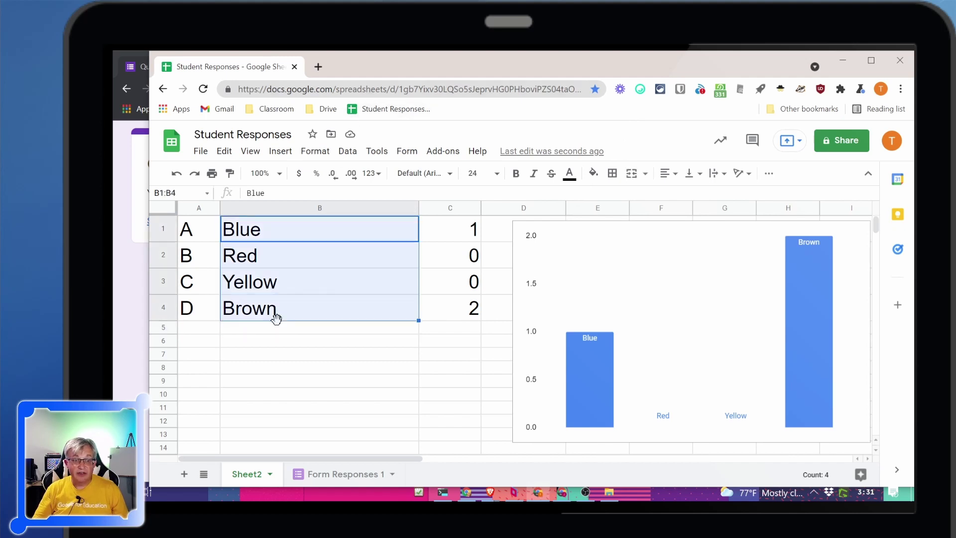
click(118, 334)
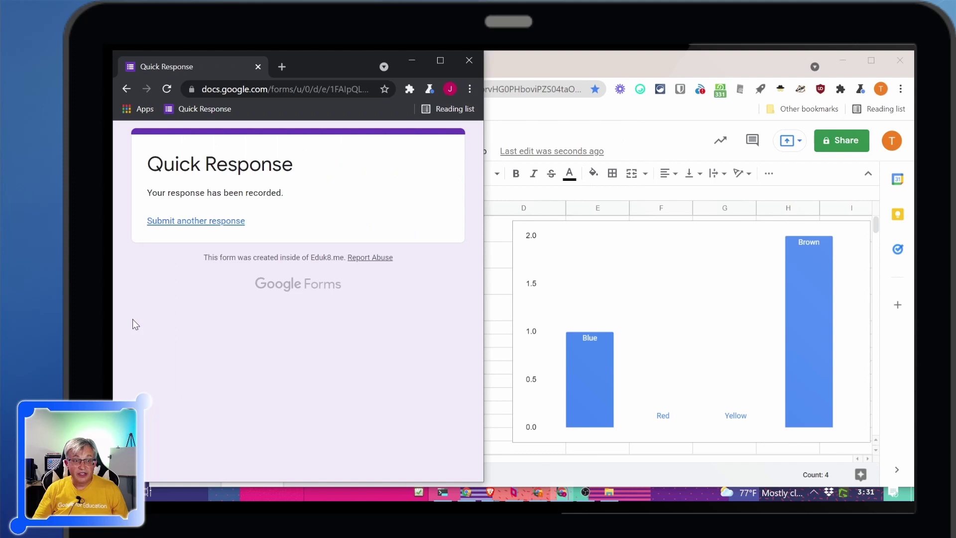
click(177, 224)
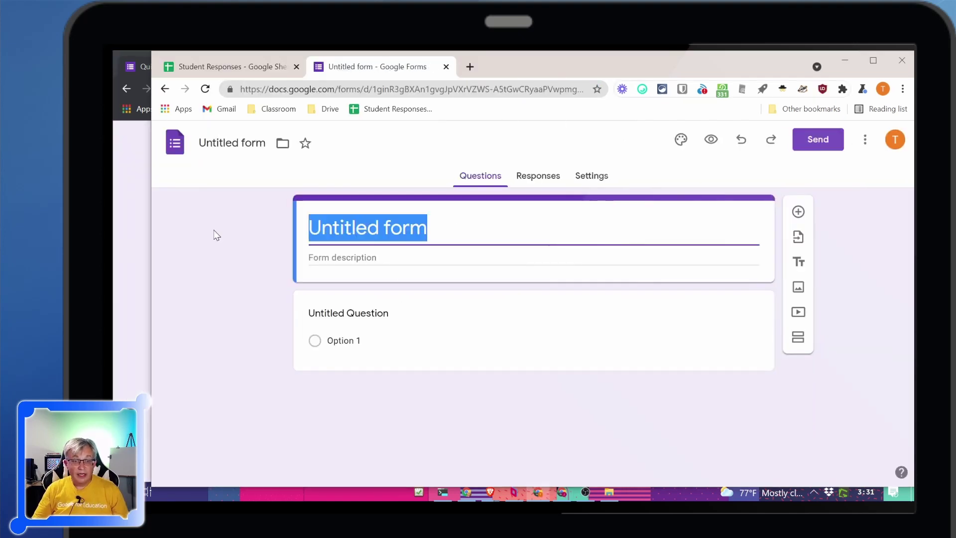
- Title the new form "Quick Response" and name its first question "Your Choice"
text(Quick R)
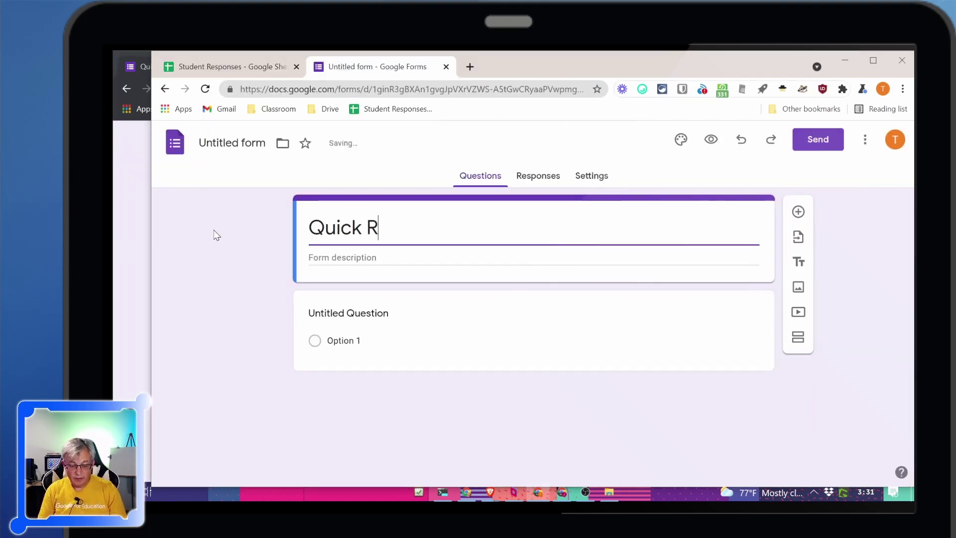
text(esponse)
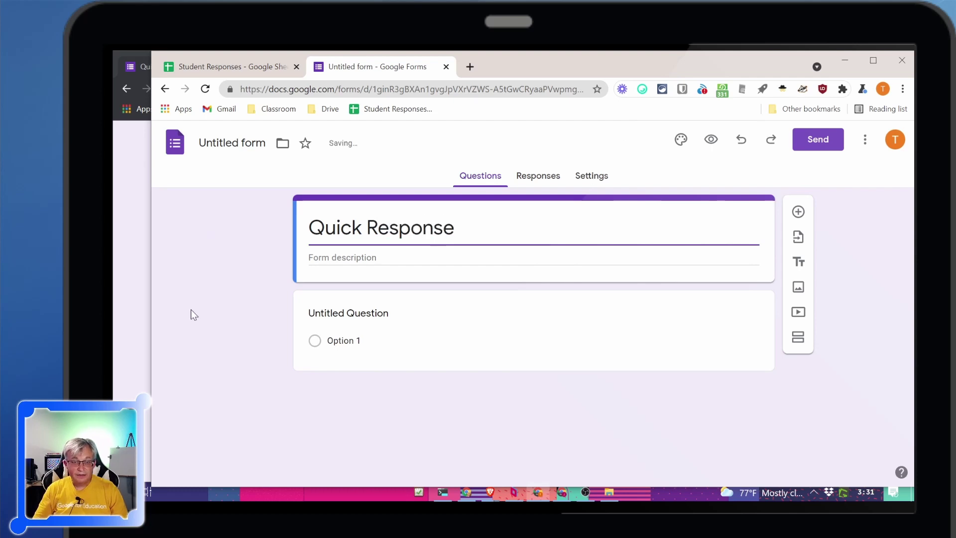
key(Tab)
key(Tab)
text(Your Choice)
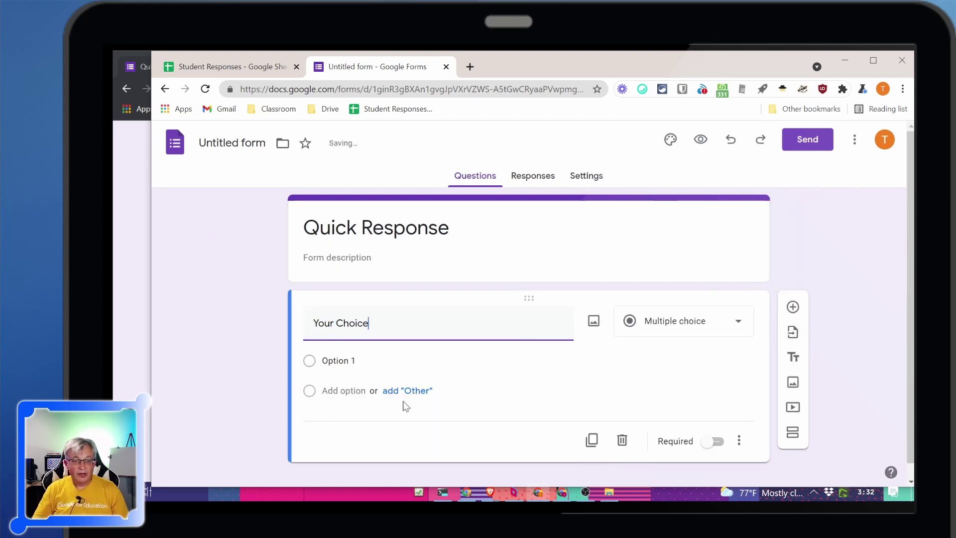
- Give the "Your Choice" question the options A, B, C and D, and make it required
click(337, 361)
text(A)
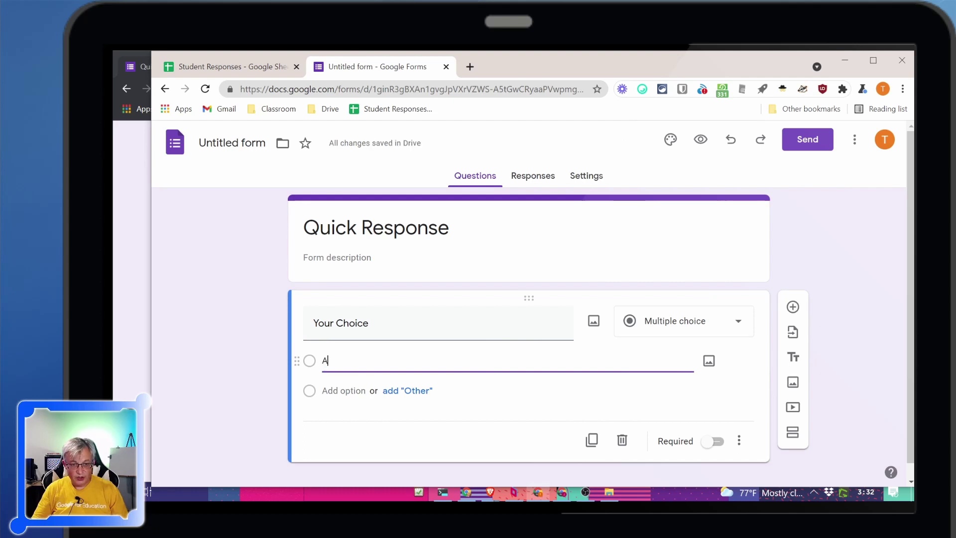
key(Return)
text(B)
key(Return)
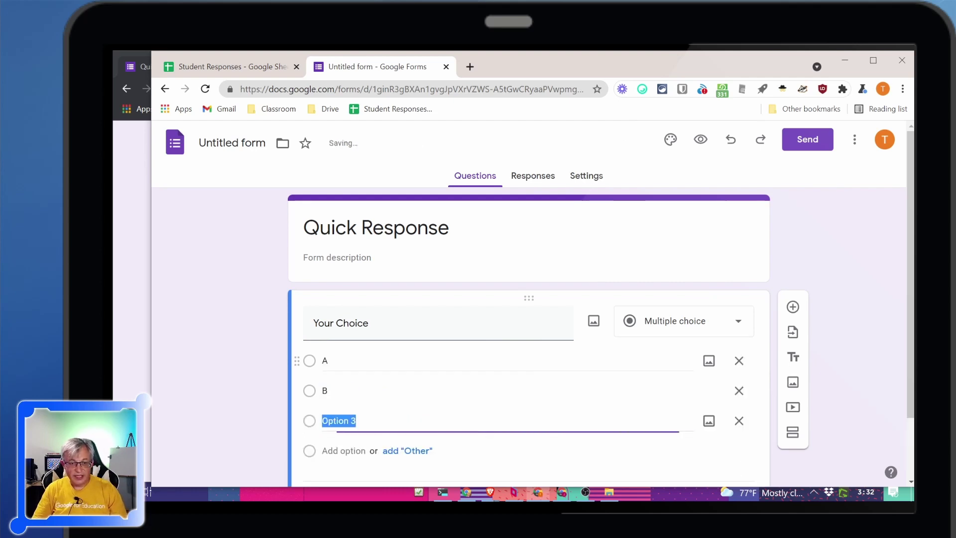
text(C)
key(Return)
text(D)
scroll(587, 250, down, 2)
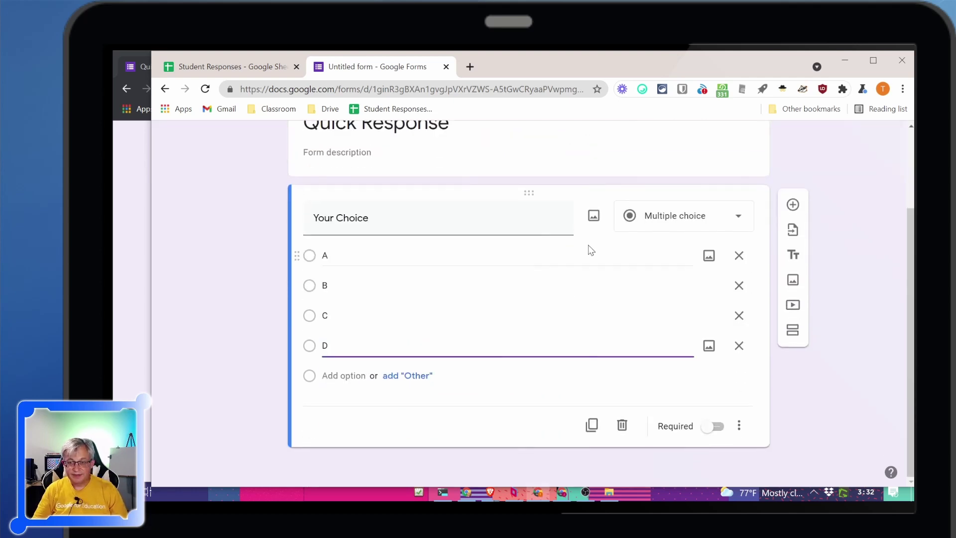
click(716, 428)
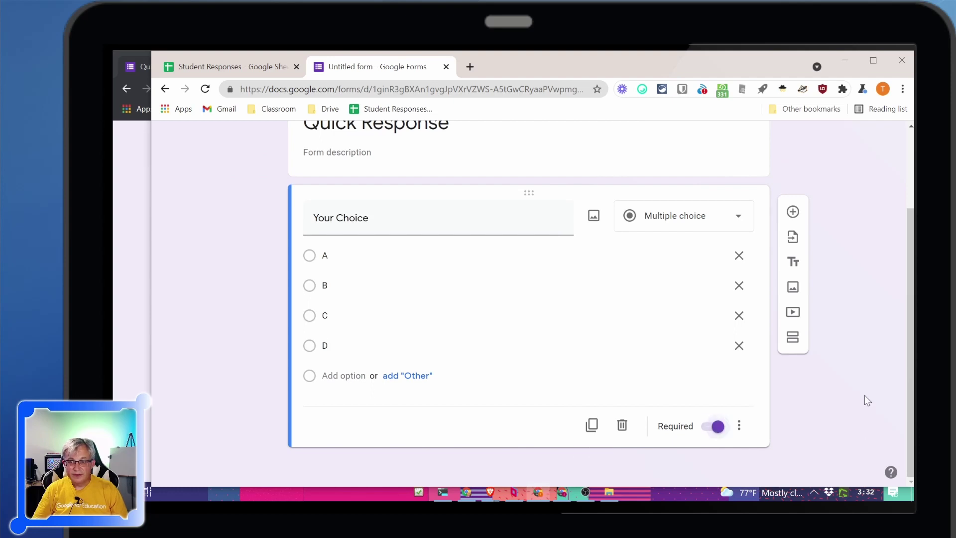
- Turn on collecting email addresses in the new form's response settings
scroll(770, 398, up, 2)
scroll(770, 399, down, 2)
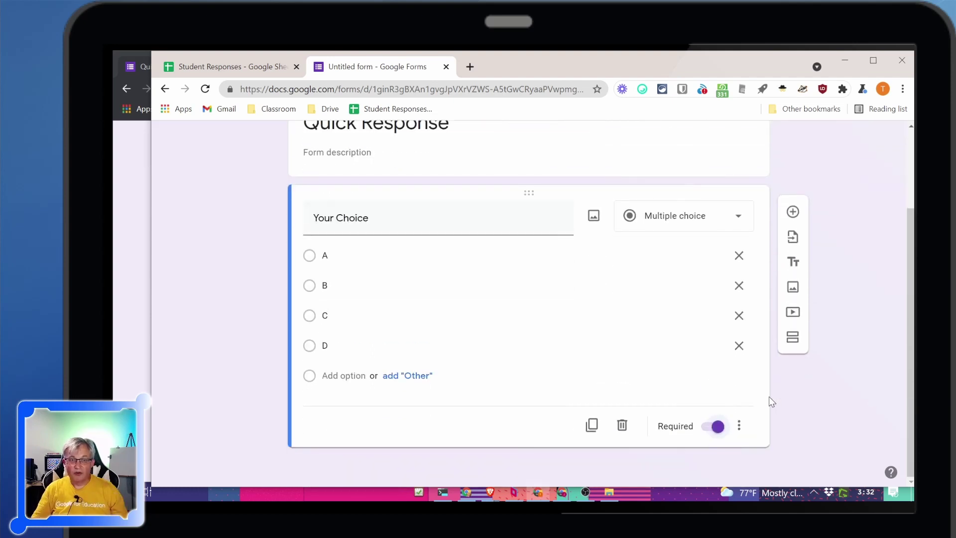
scroll(770, 398, up, 2)
click(592, 173)
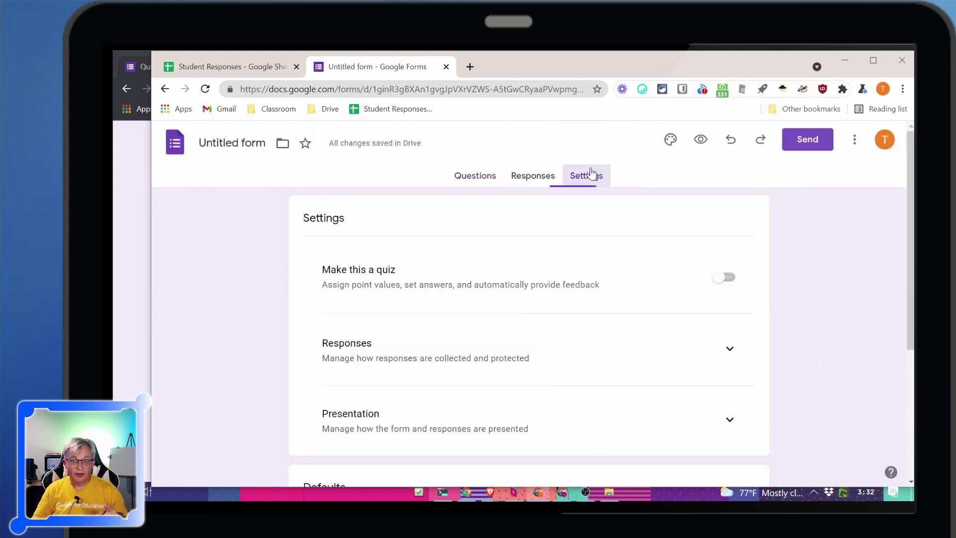
scroll(558, 322, down, 3)
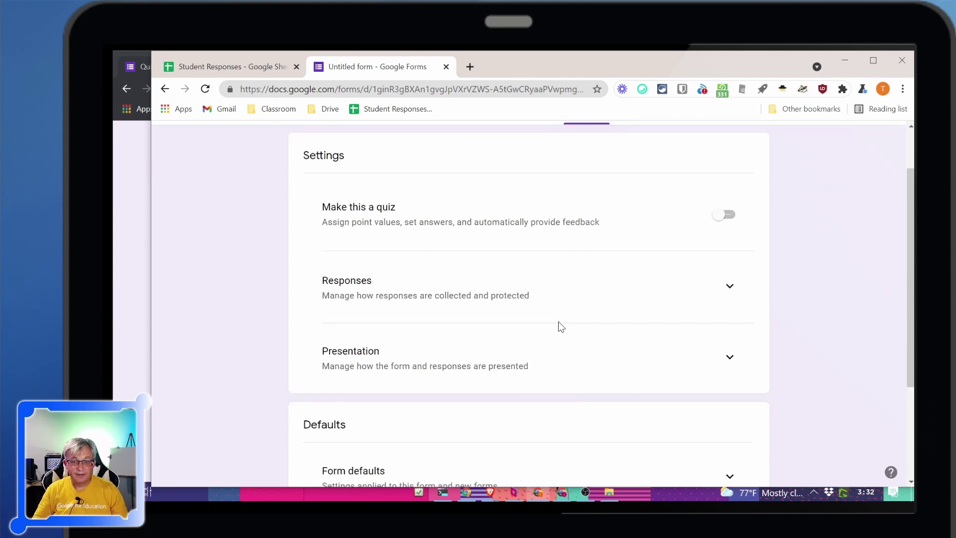
click(727, 225)
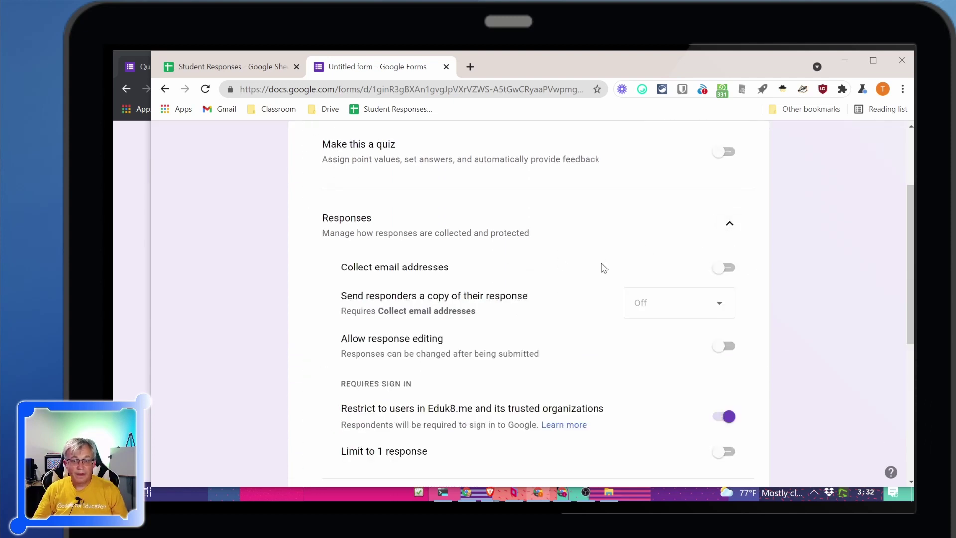
click(726, 268)
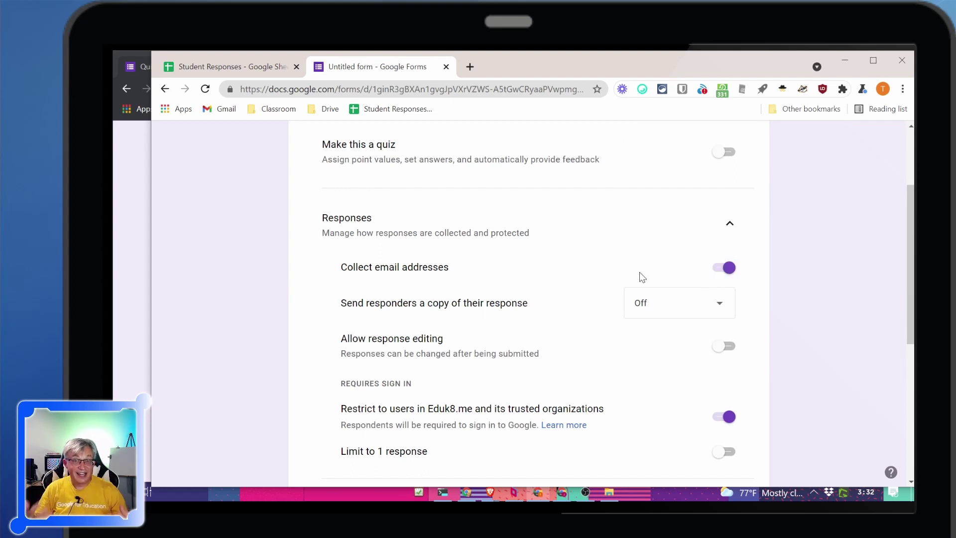
- Expand the form's Presentation settings and examine the options for what respondents get after submission
scroll(546, 288, down, 3)
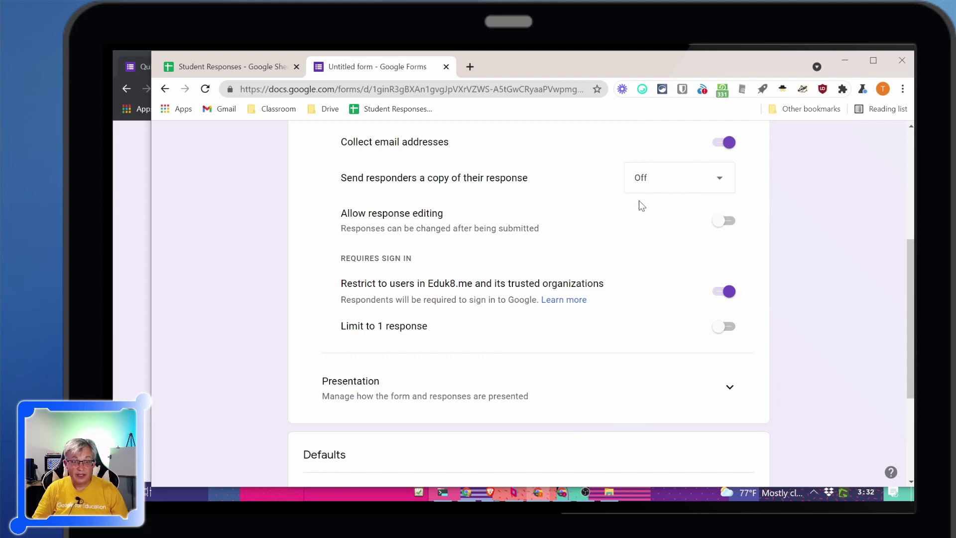
scroll(623, 222, down, 2)
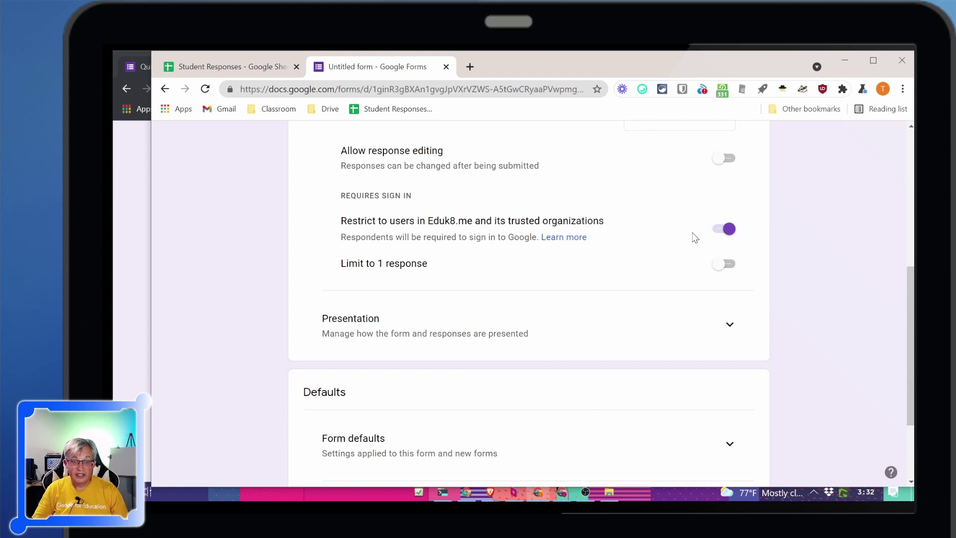
scroll(695, 238, down, 2)
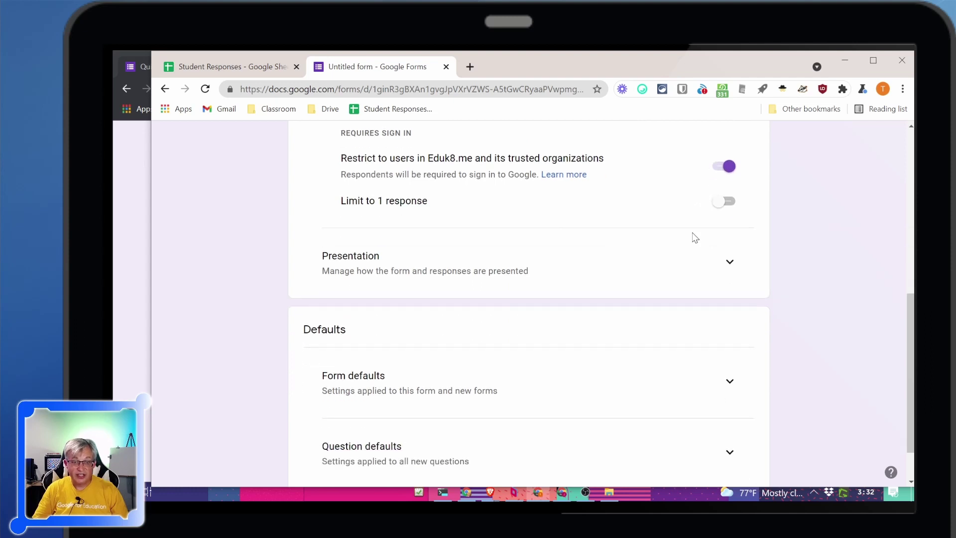
click(729, 261)
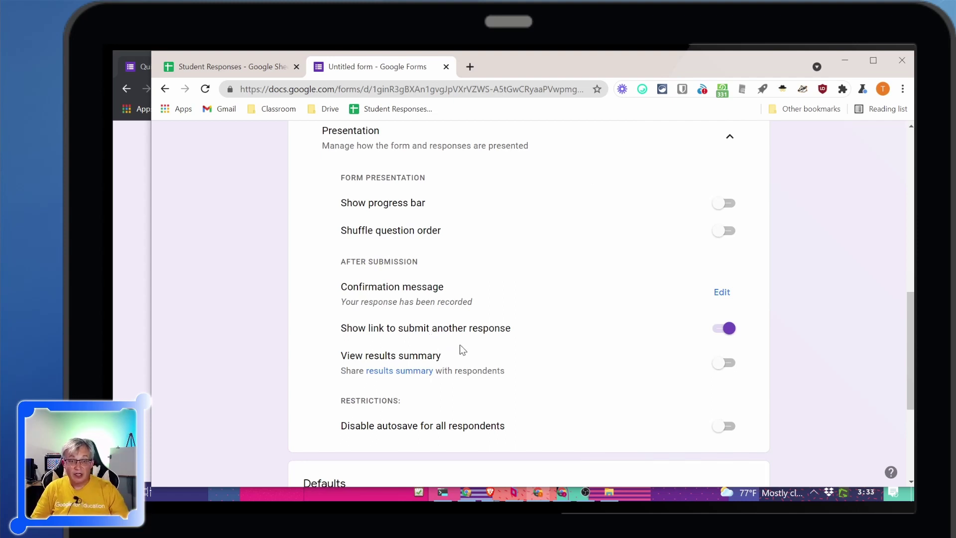
scroll(466, 353, down, 4)
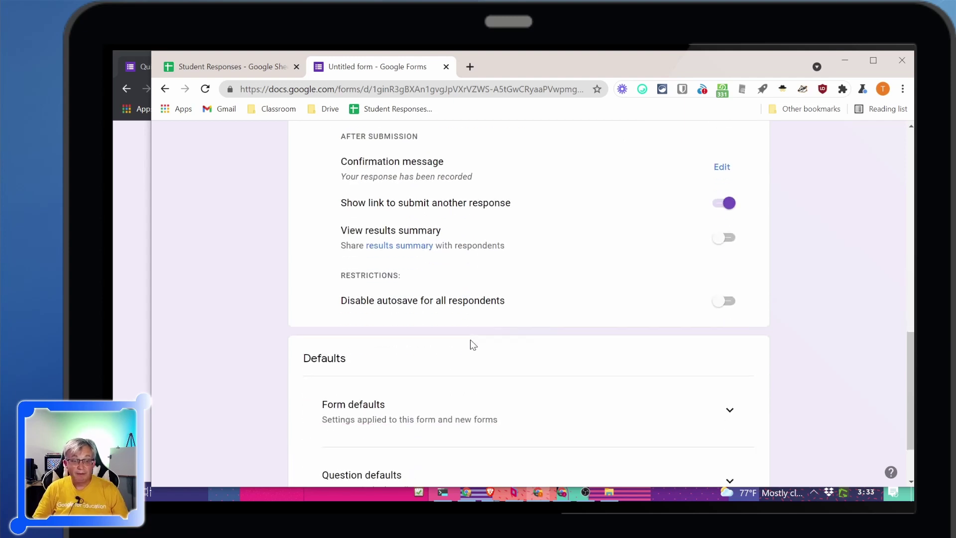
- Turn on collecting email addresses by default in the form defaults, and expand the question defaults
click(730, 326)
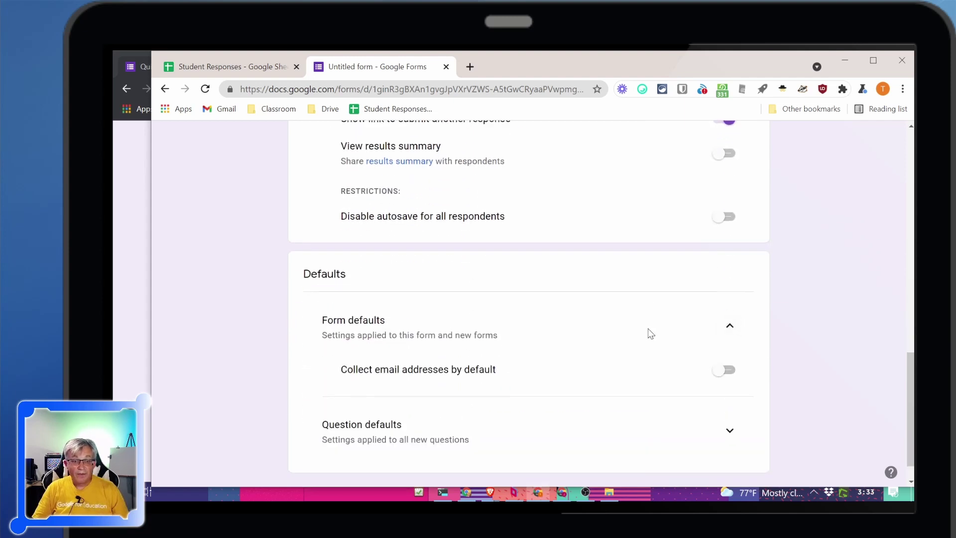
click(726, 337)
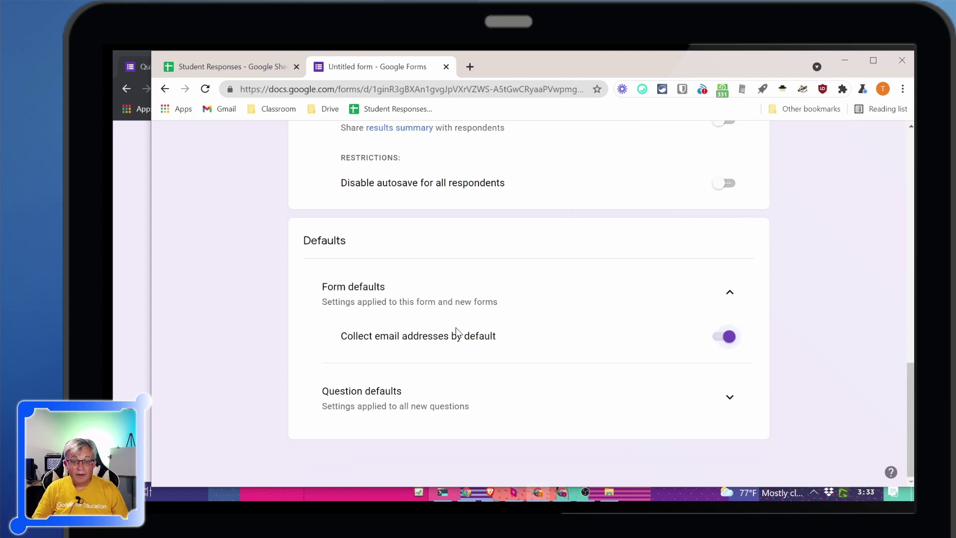
click(708, 409)
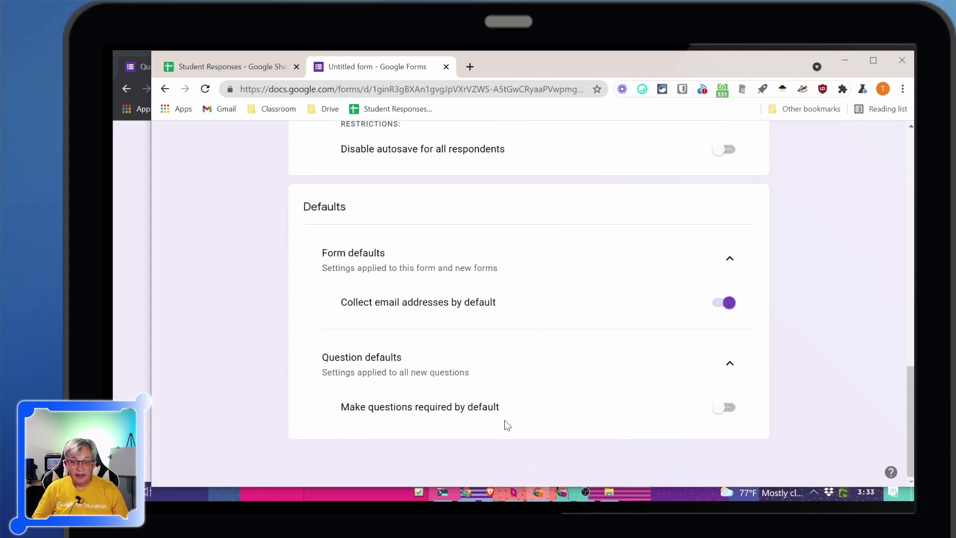
scroll(455, 417, up, 15)
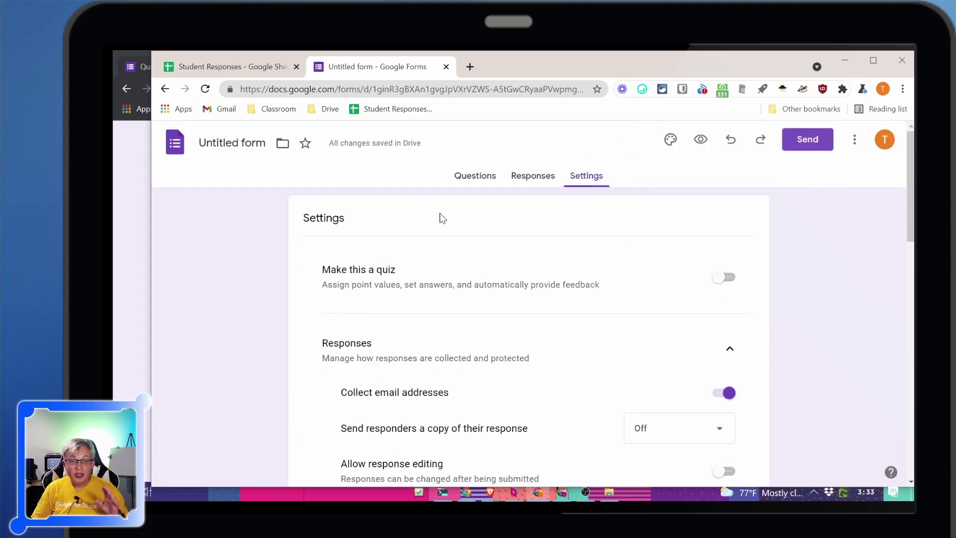
- Preview the Quick Response form as a respondent sees it, and dismiss the autosave notice
click(471, 179)
click(540, 184)
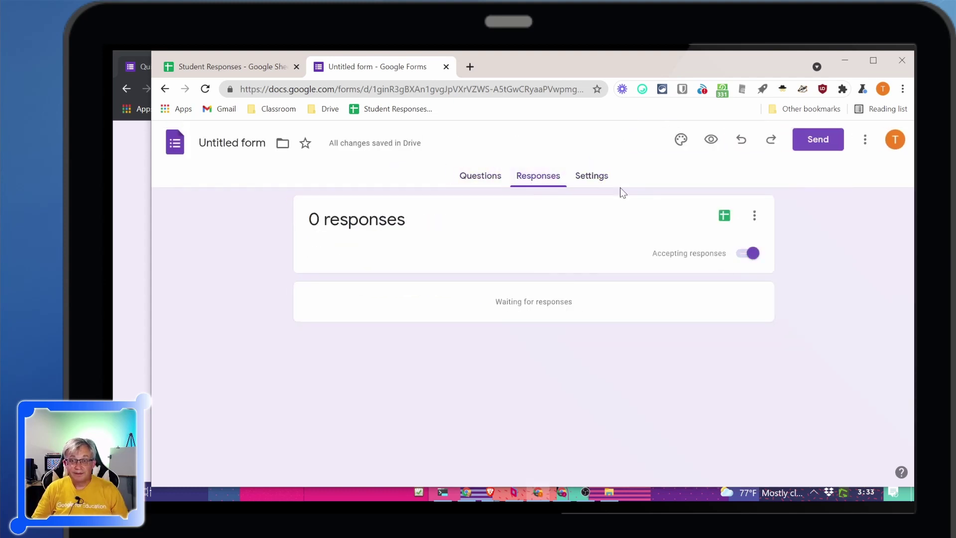
click(712, 140)
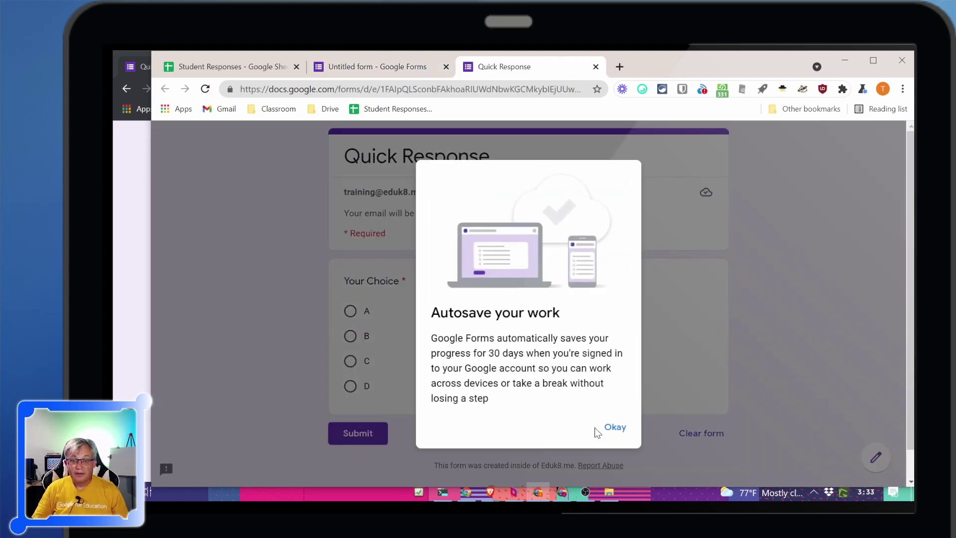
click(615, 427)
click(396, 66)
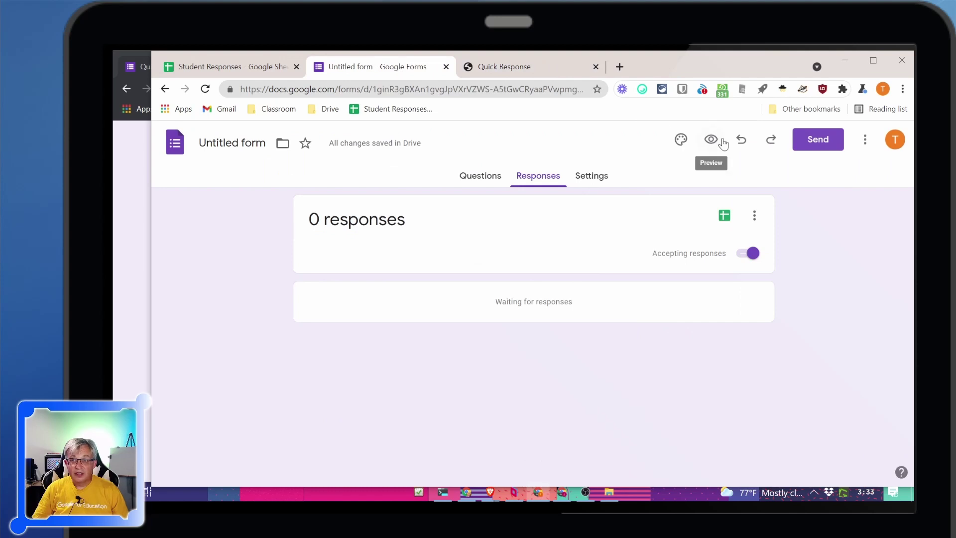
click(521, 70)
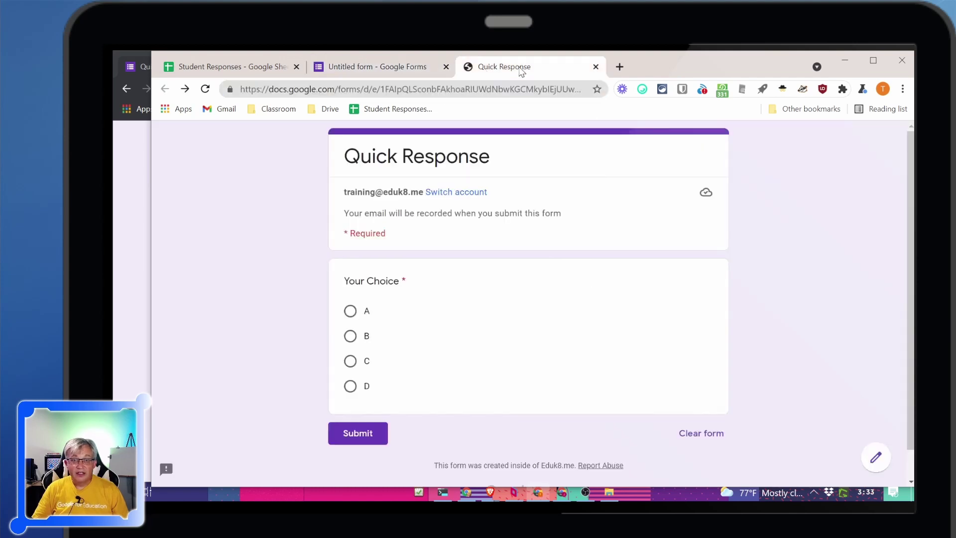
- Highlight the full web address of the live Quick Response form to examine its length
click(379, 89)
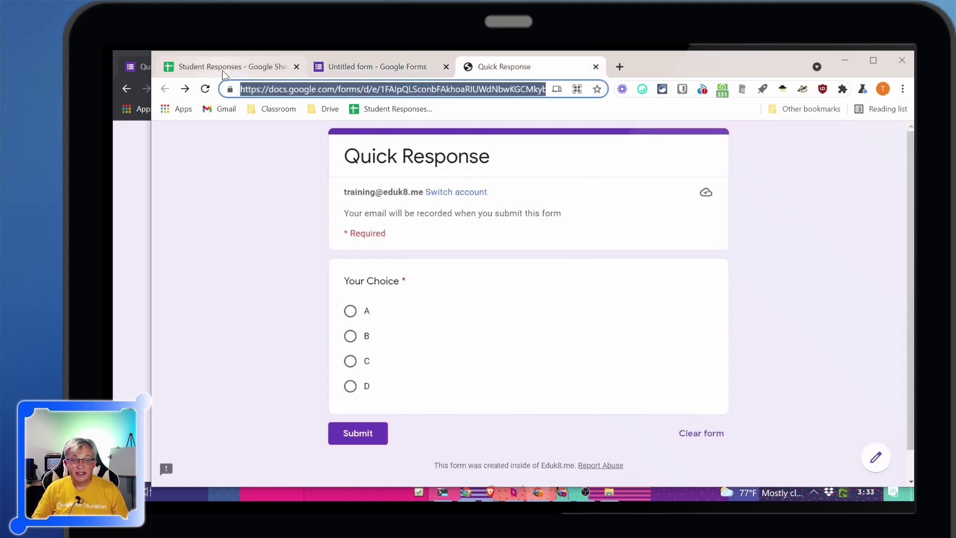
click(245, 90)
drag(245, 90, 548, 89)
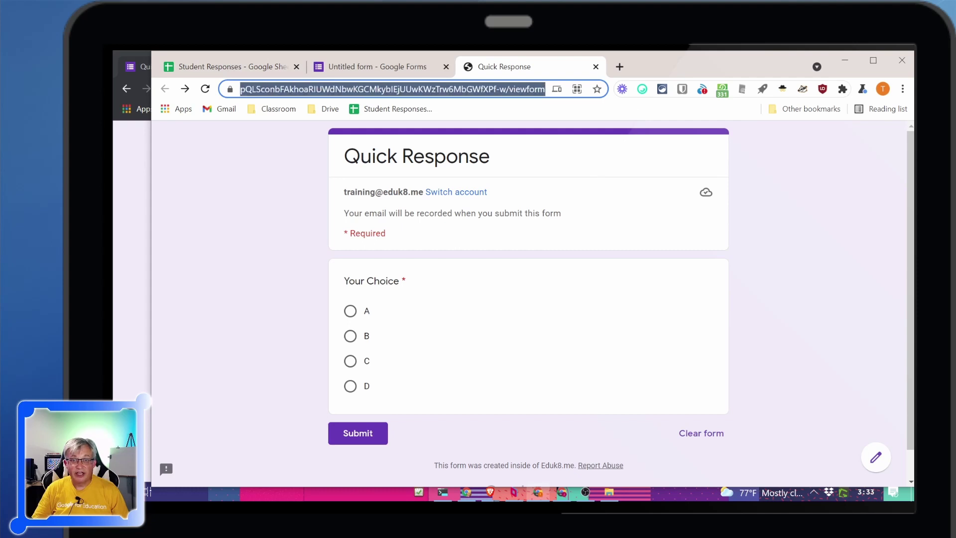
click(294, 89)
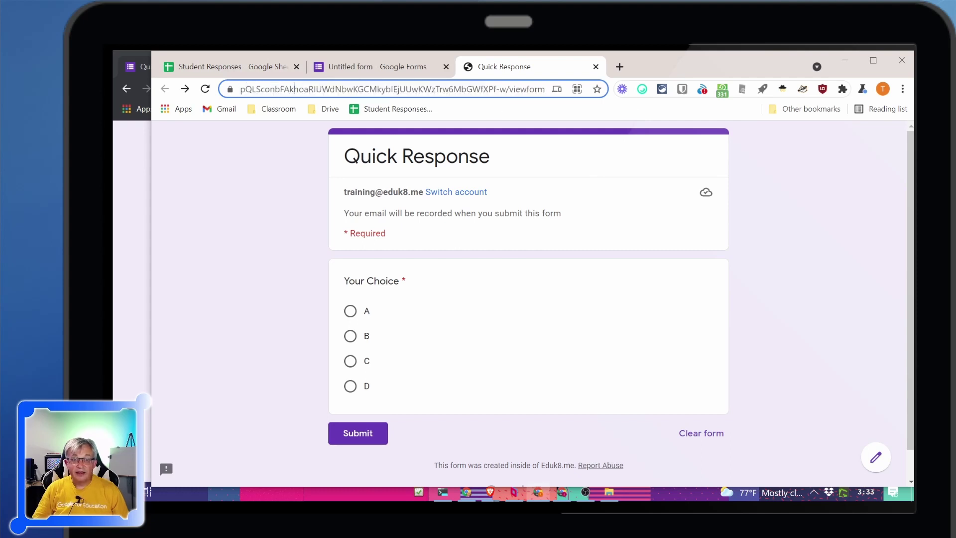
drag(537, 88, 234, 89)
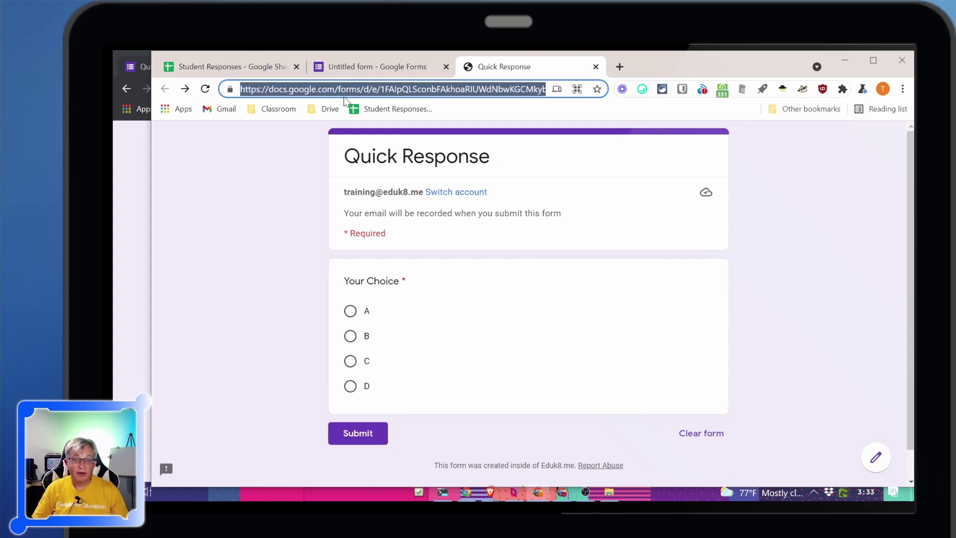
click(201, 223)
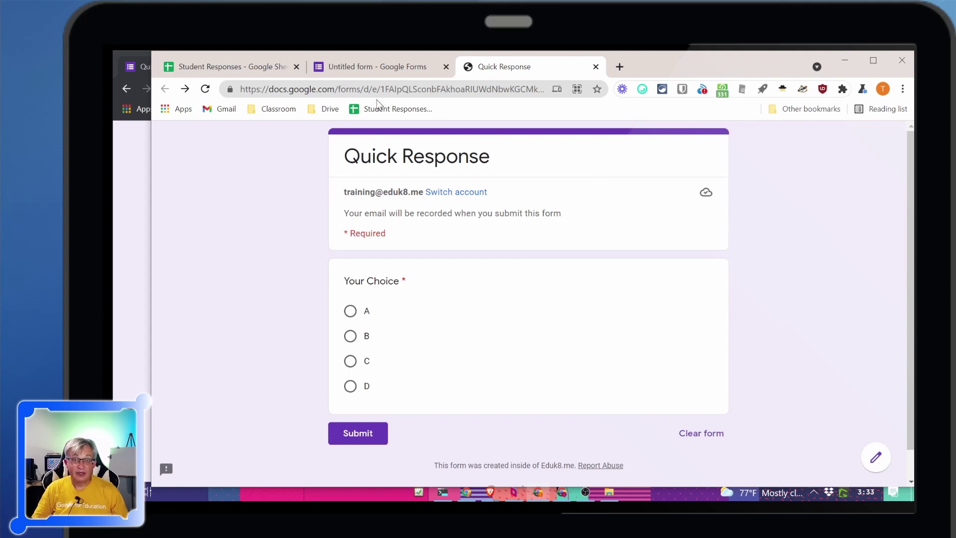
- Link the form's responses to a new spreadsheet named "My Student Response System (Responses)"
click(399, 65)
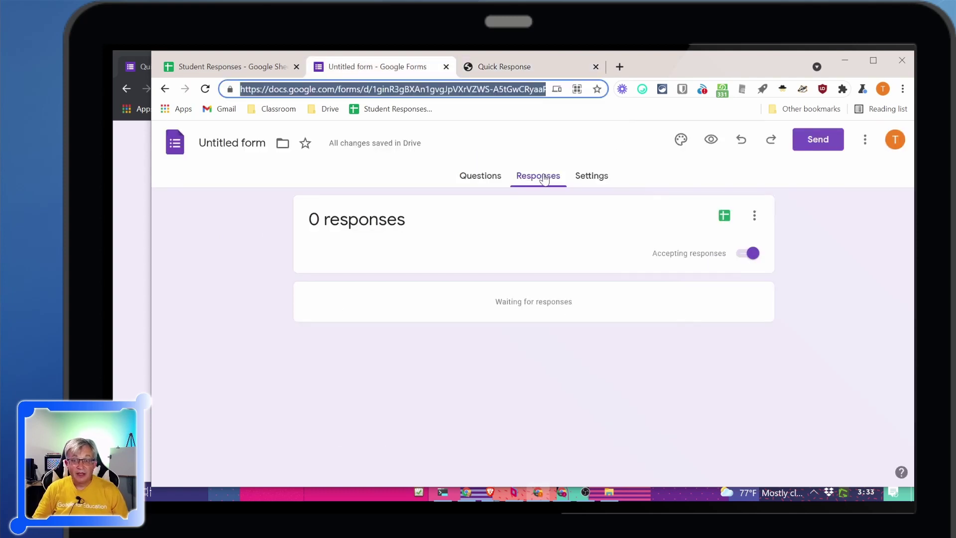
click(724, 216)
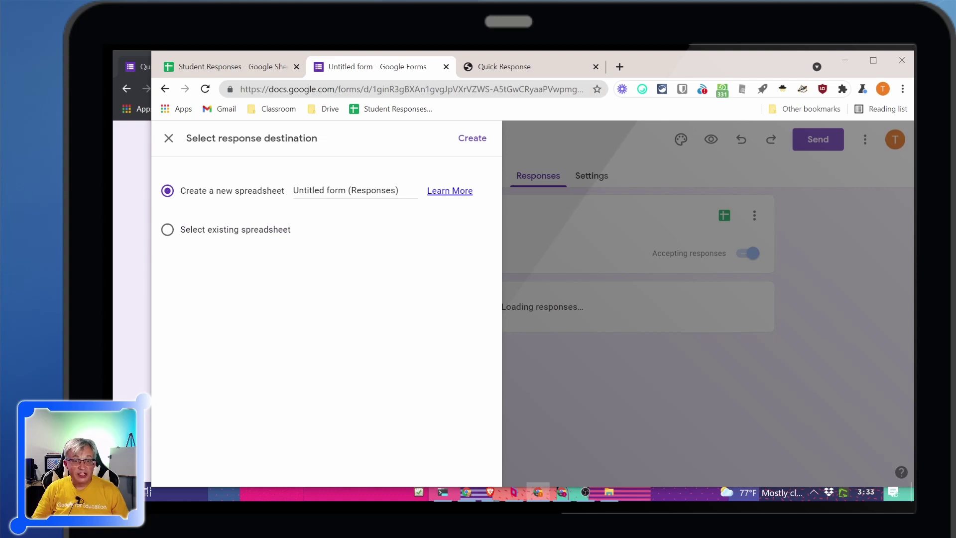
drag(347, 191, 285, 195)
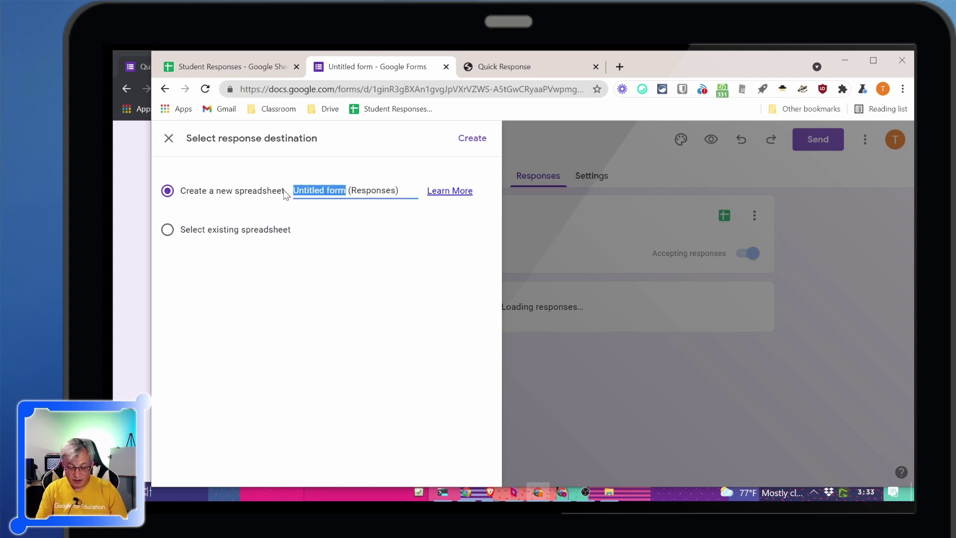
text(My )
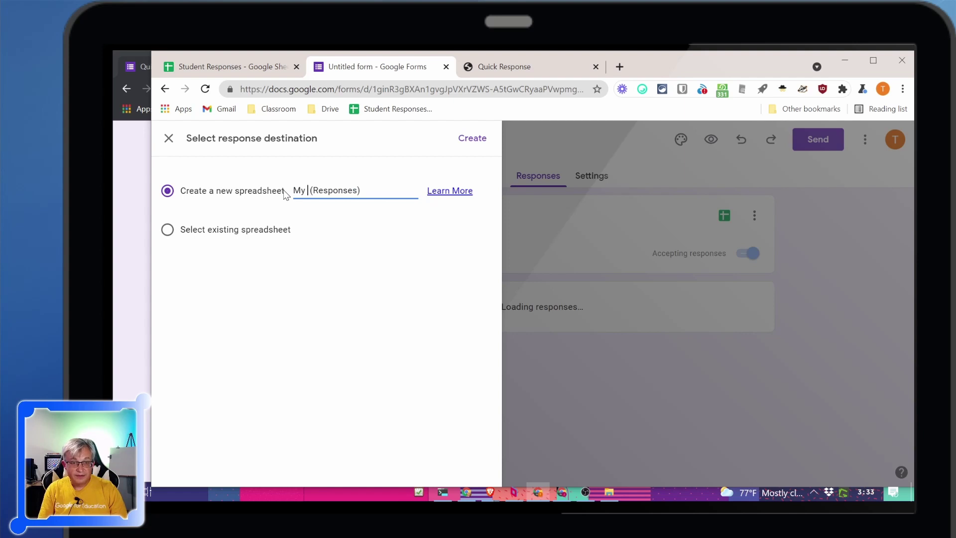
text(Student Re)
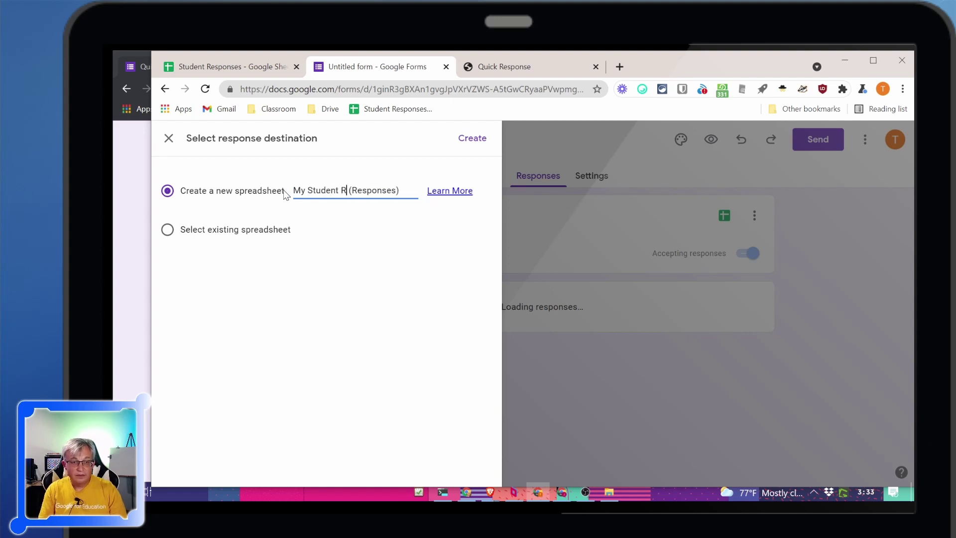
text(sponse)
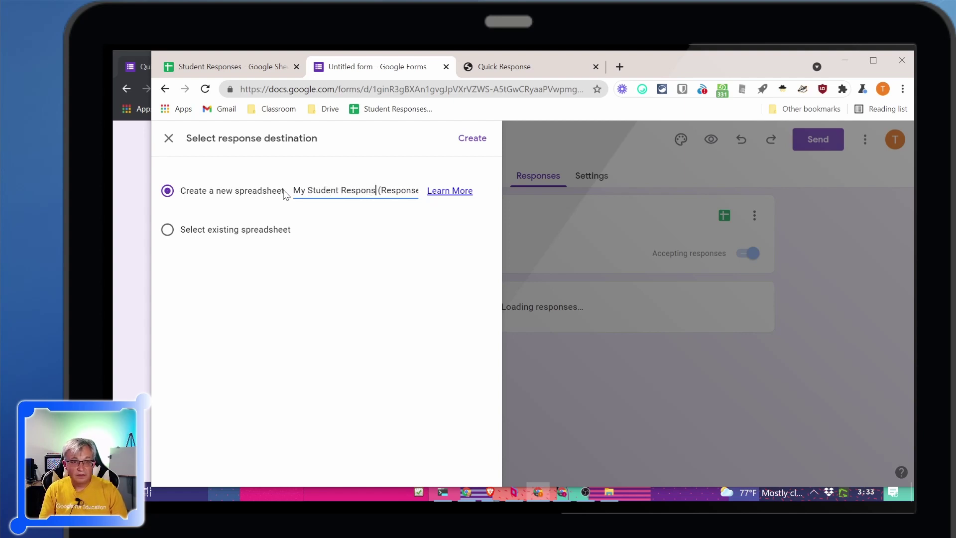
text( System)
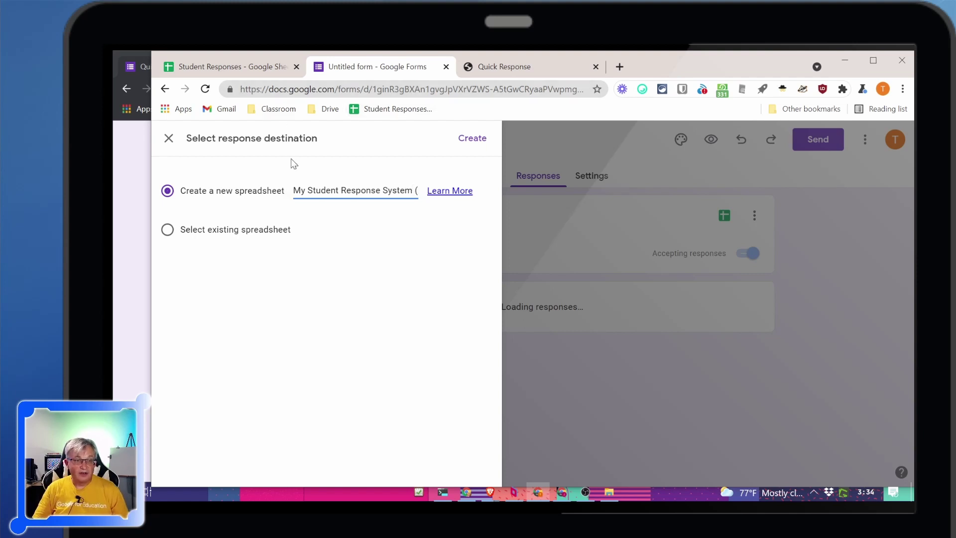
click(473, 137)
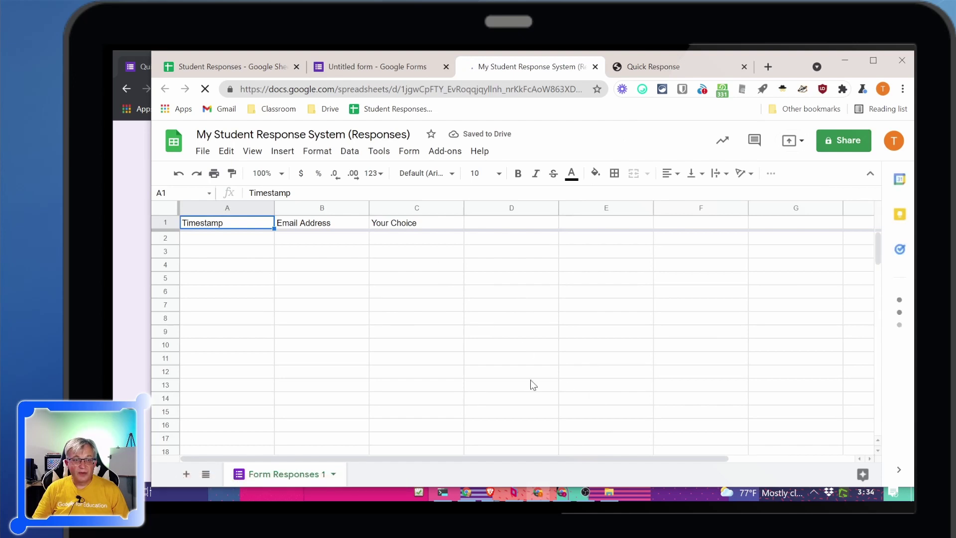
- Compare the Form Responses 1 sheet of the existing Student Responses spreadsheet with the new response spreadsheet
click(222, 66)
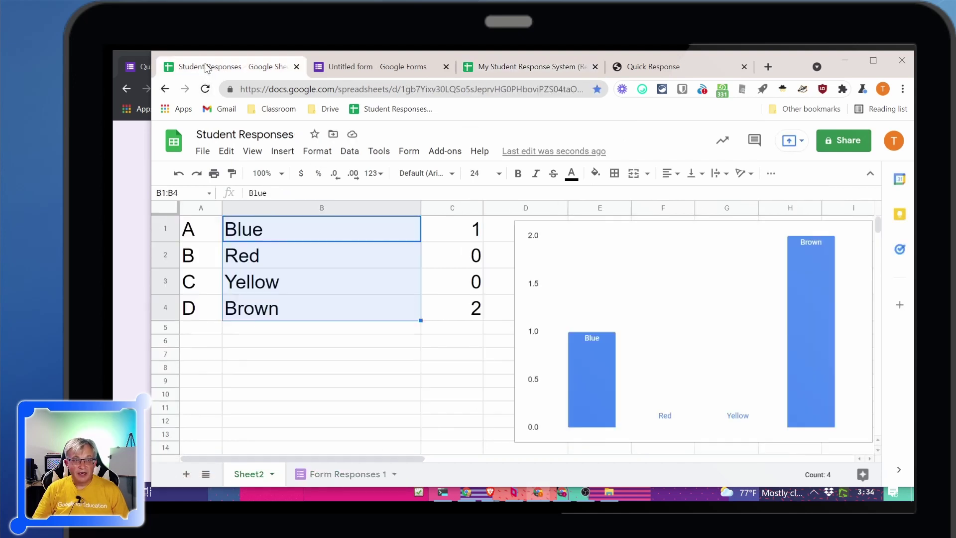
click(360, 478)
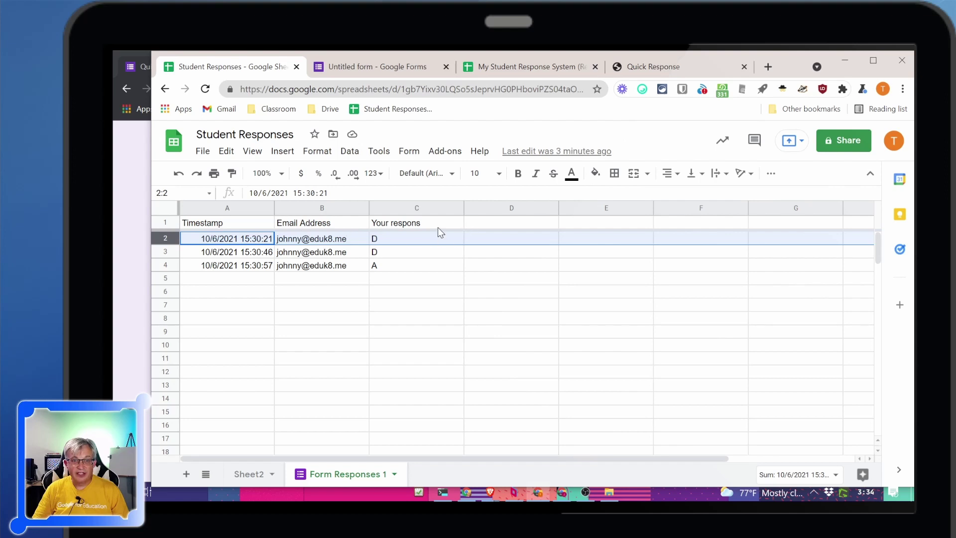
click(550, 67)
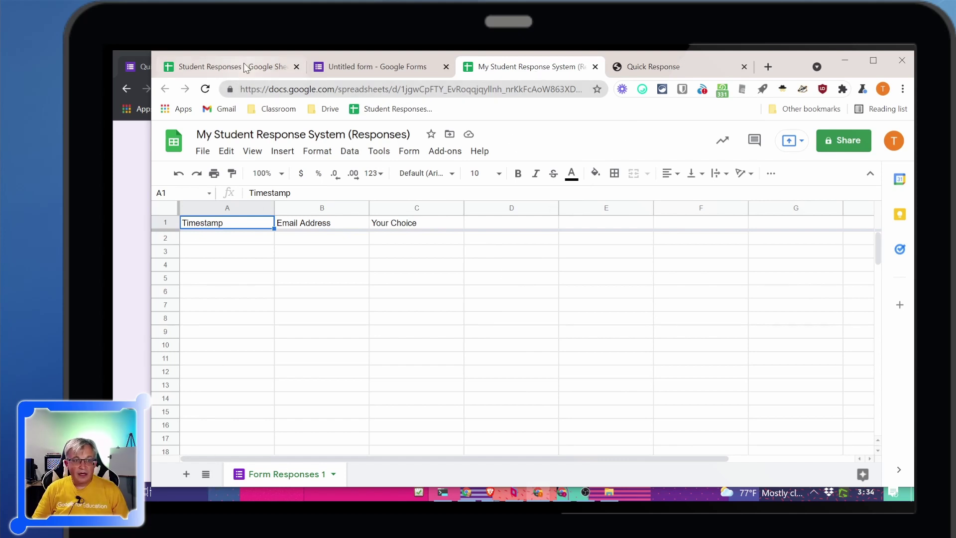
click(223, 65)
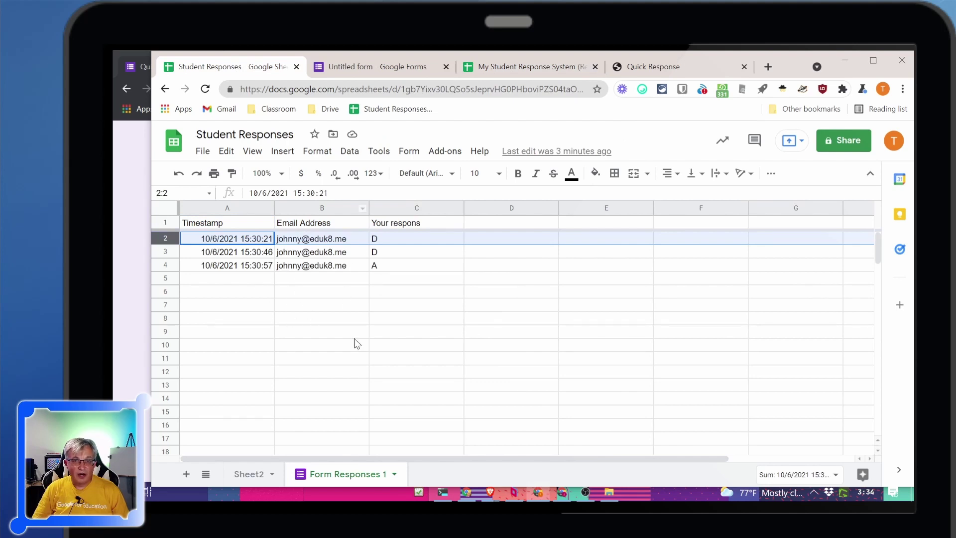
- Compare Sheet2 of the Student Responses spreadsheet, with its answer tally and chart, against the new My Student Response System (Responses) spreadsheet
click(247, 476)
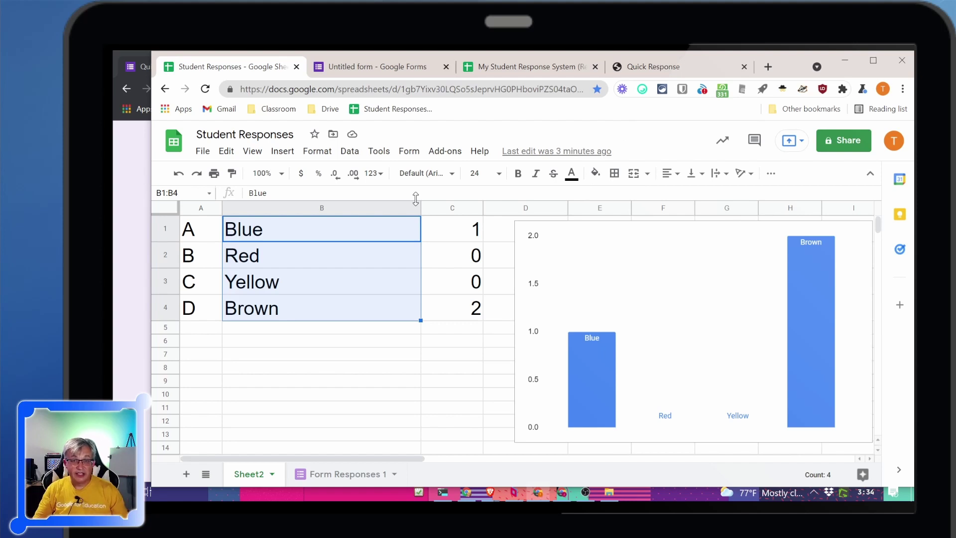
click(512, 71)
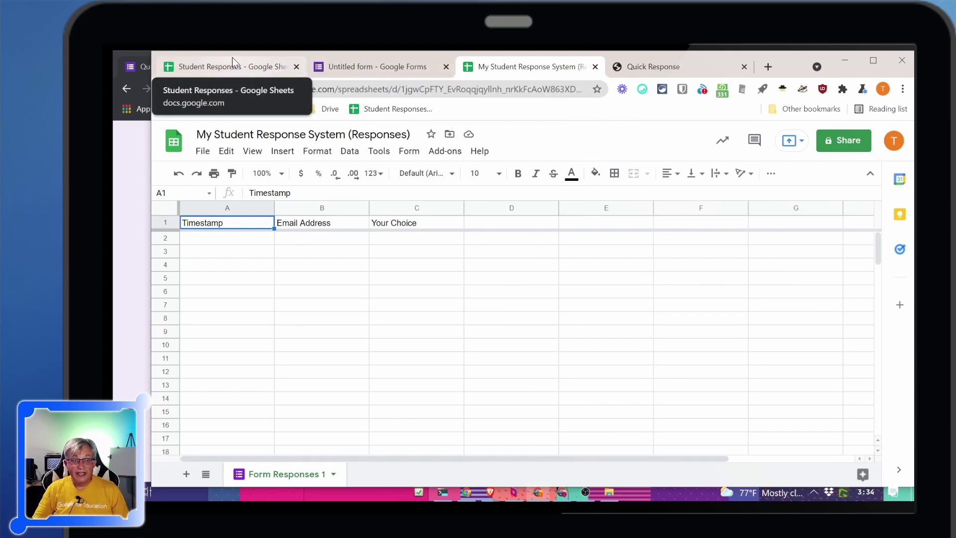
click(226, 69)
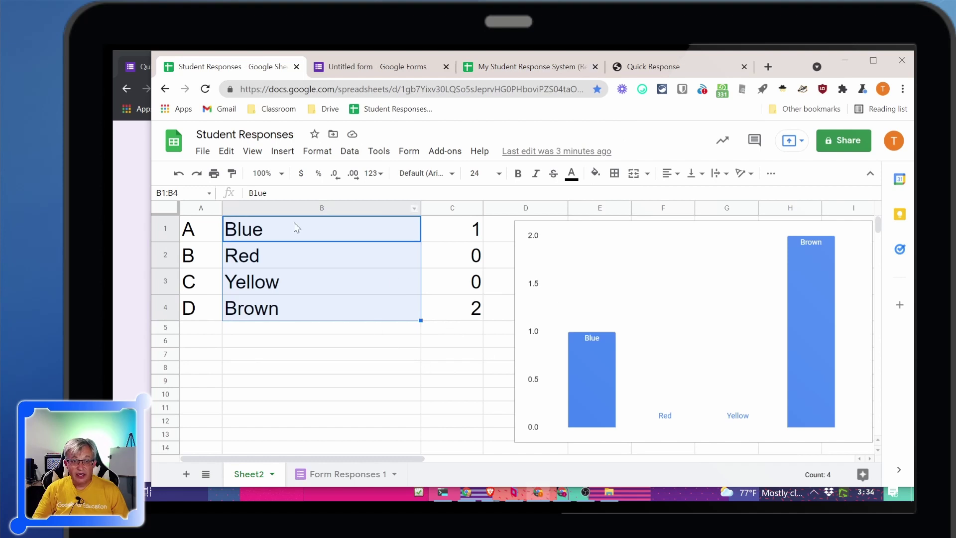
click(501, 67)
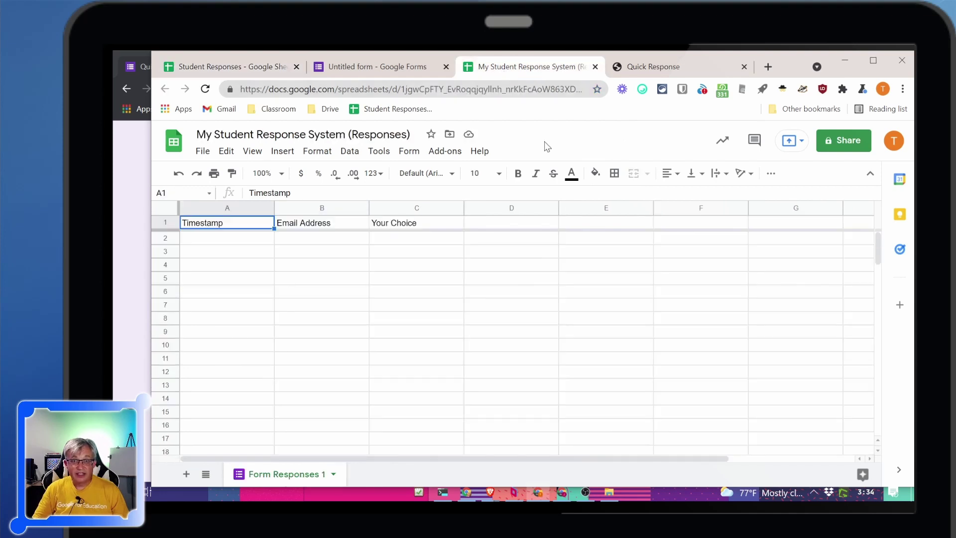
click(202, 67)
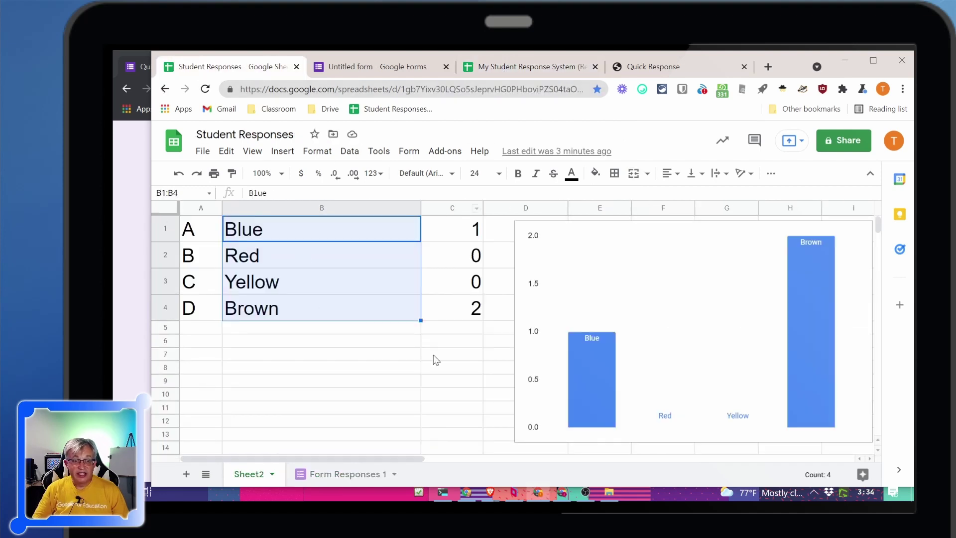
- Copy Sheet2 into the existing My Student Response System (Responses) spreadsheet, and move the copy ahead of Form Responses 1 there
click(273, 477)
mouse_move(260, 302)
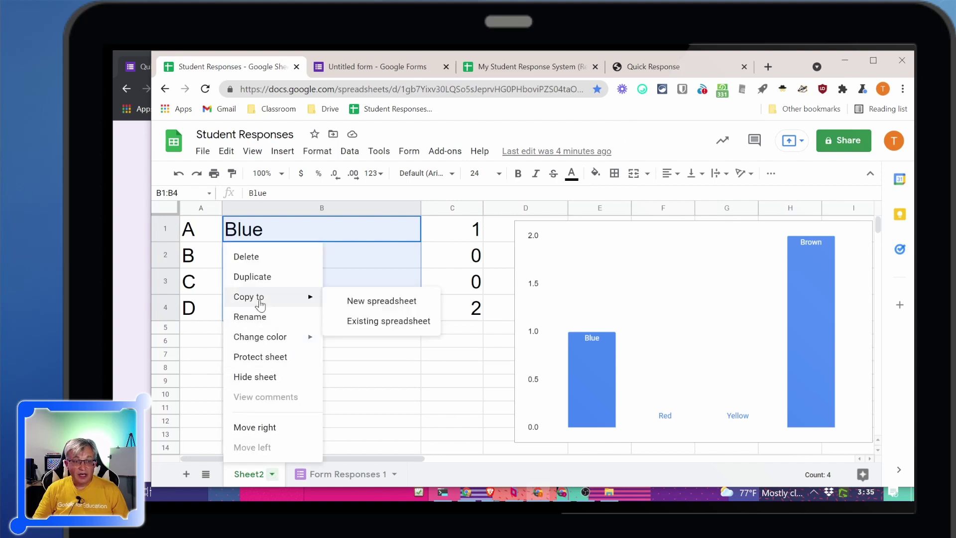
click(393, 324)
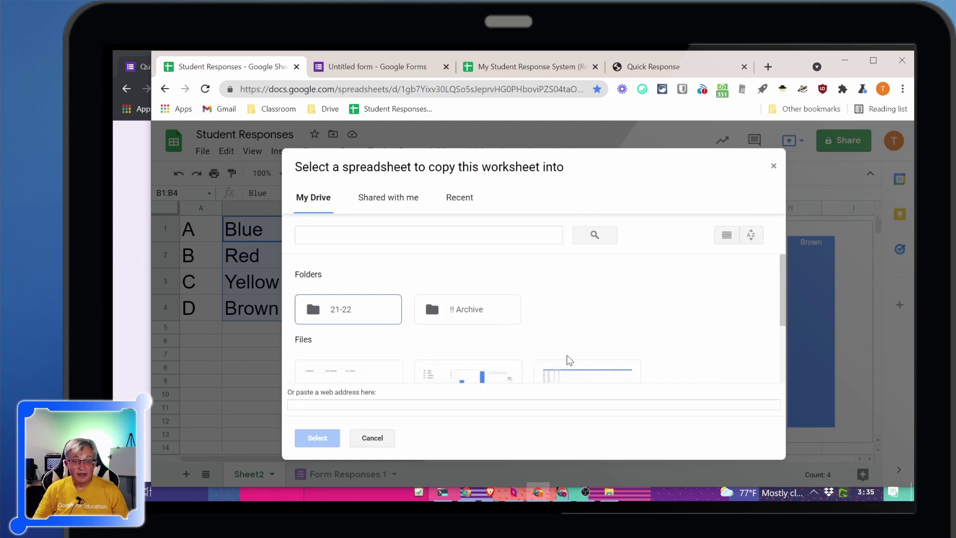
click(449, 201)
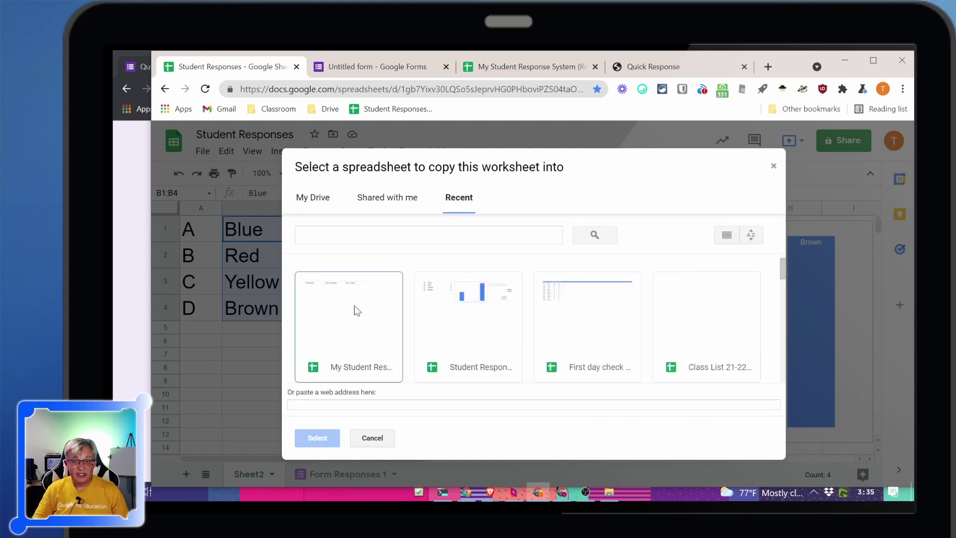
click(367, 331)
click(310, 442)
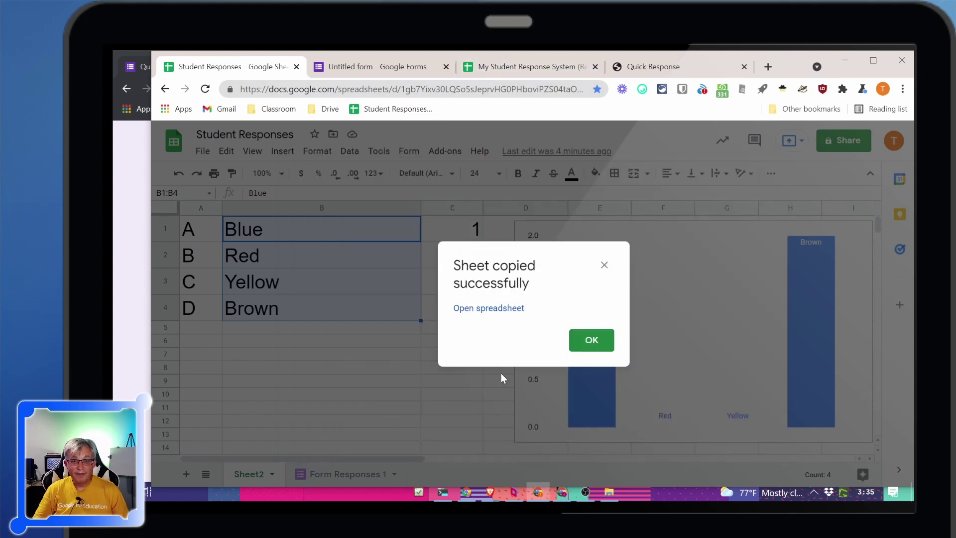
click(592, 341)
click(537, 72)
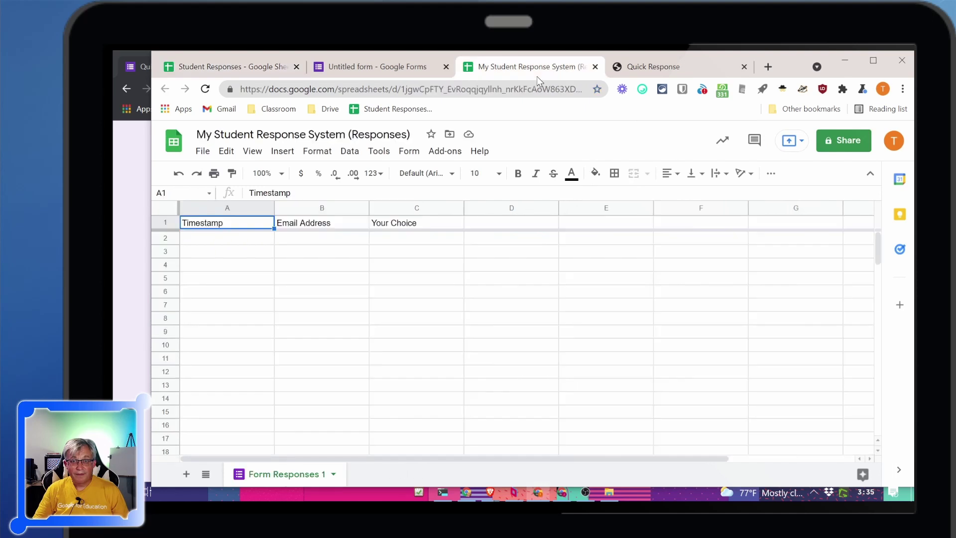
drag(384, 476, 222, 479)
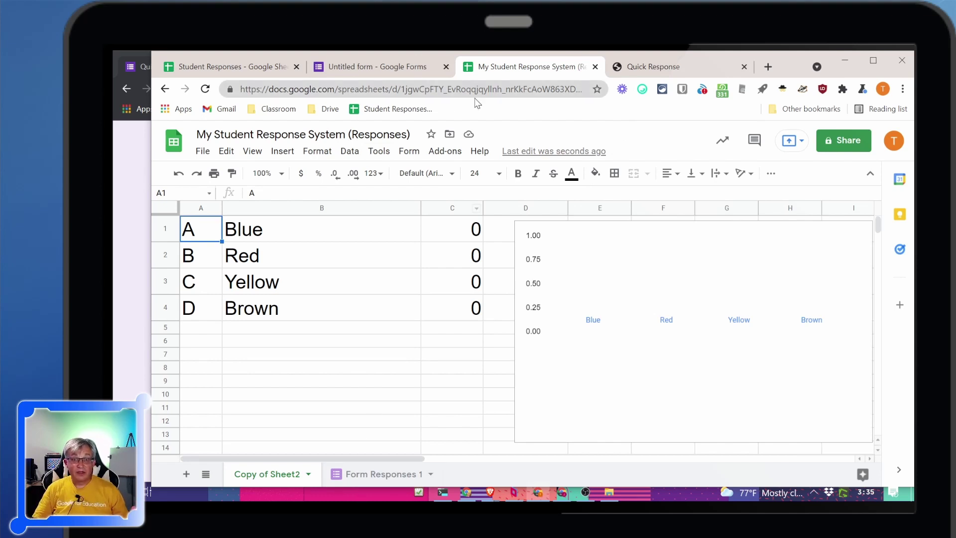
- Delete the Student Responses bookmark and close the old Student Responses spreadsheet
right_click(377, 109)
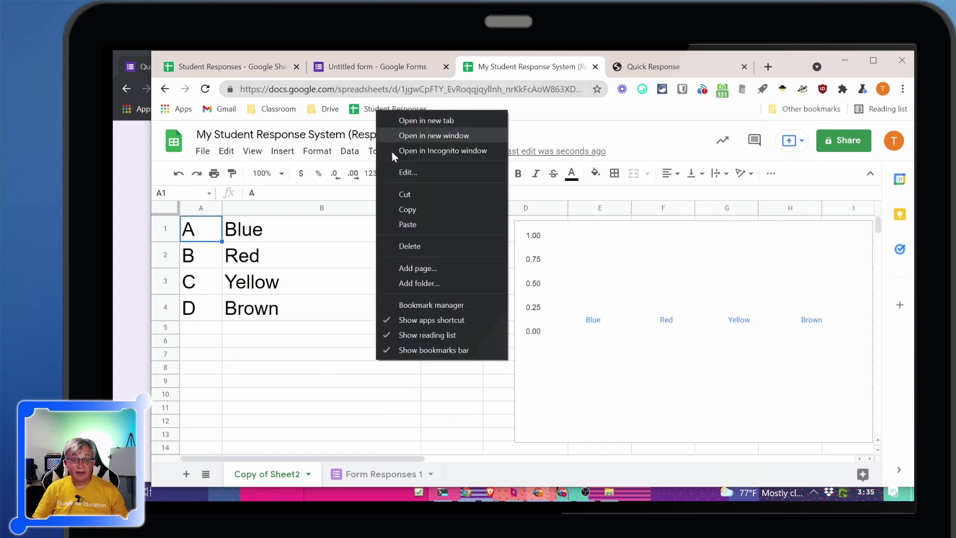
click(411, 246)
click(296, 66)
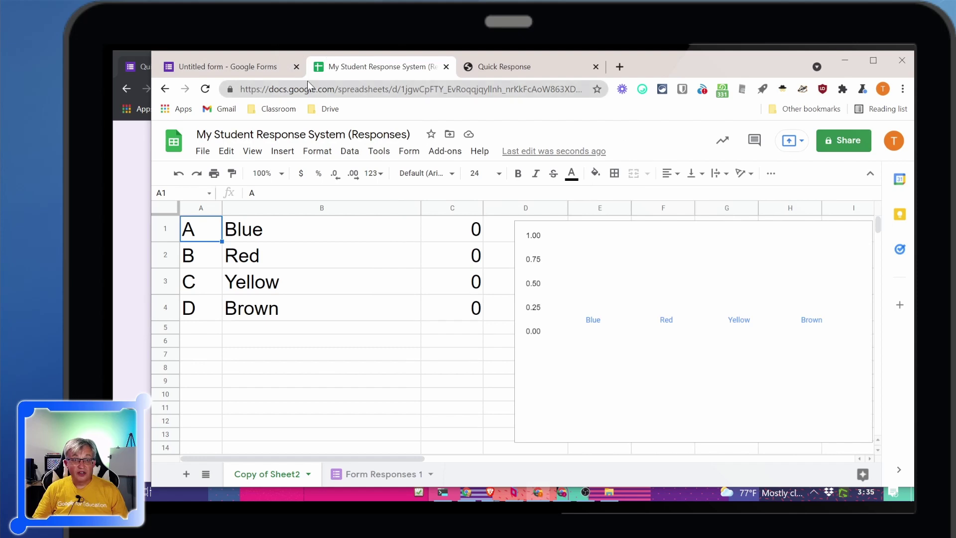
- Return to the questions of the untitled form and rename its file as Quick Response
click(243, 65)
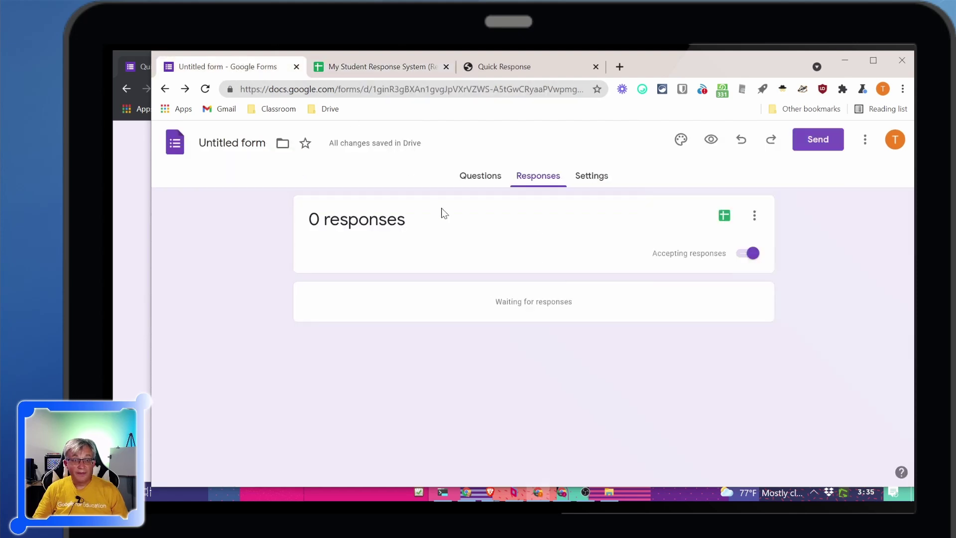
click(477, 177)
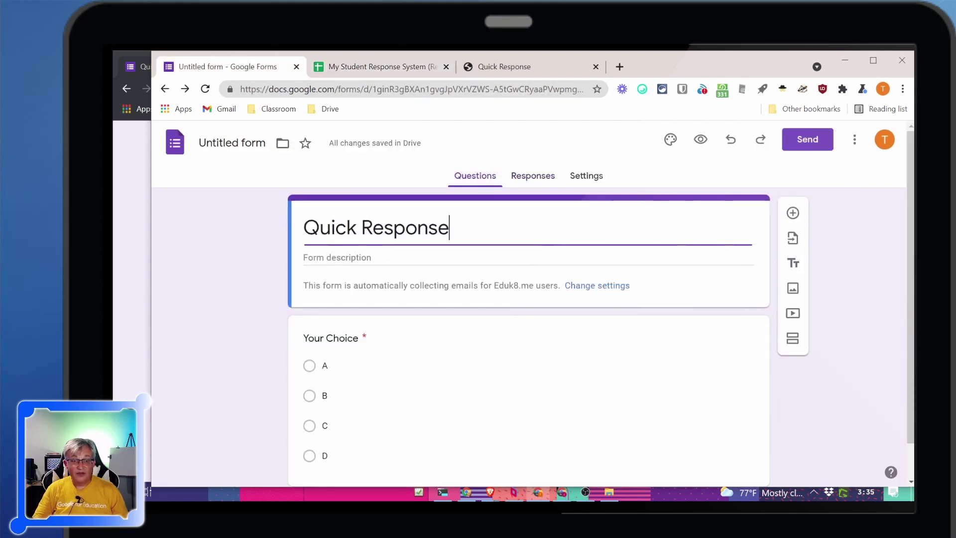
click(242, 143)
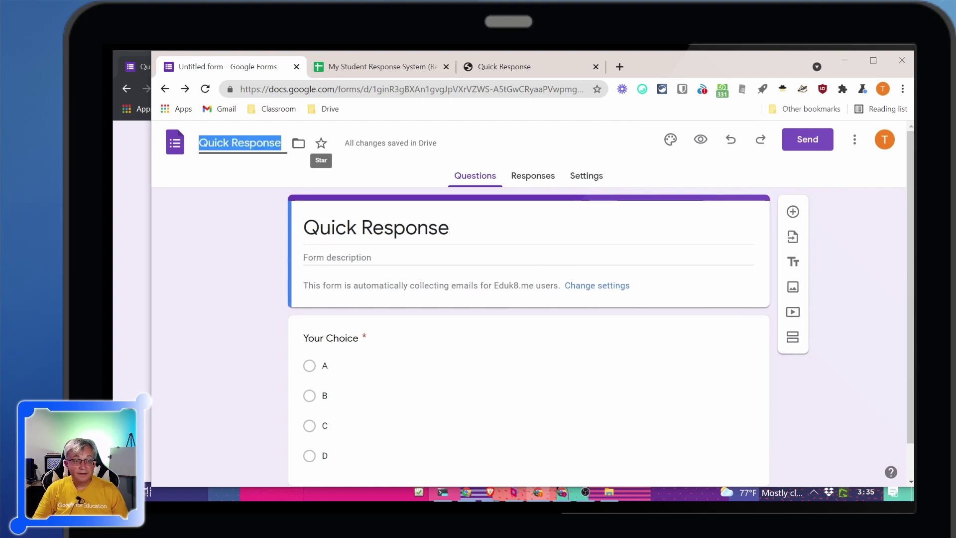
key(Return)
- Copy the live Quick Response form's web address, open it in the student's browser window, and dismiss the autosave notice
click(558, 68)
click(477, 90)
key(alt+Tab)
click(313, 94)
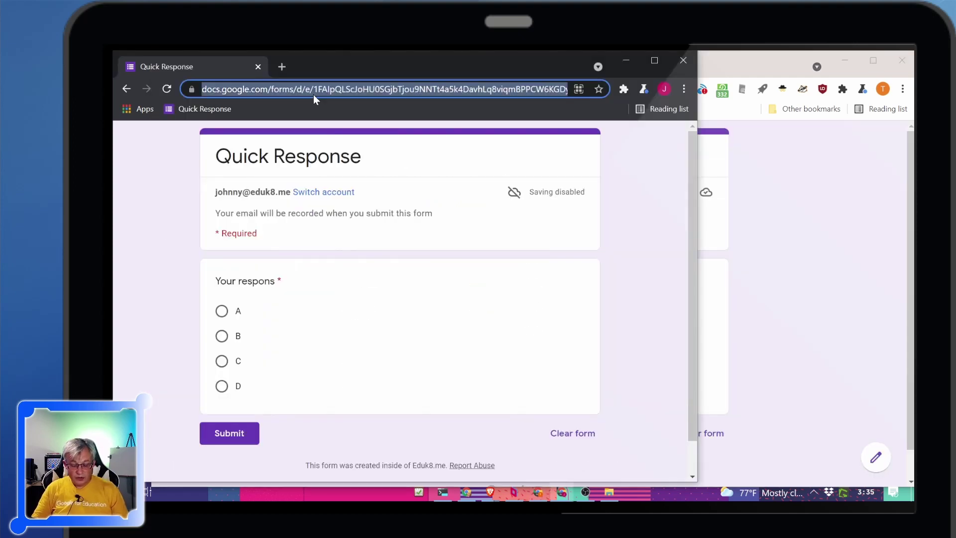
key(ctrl+v)
key(Return)
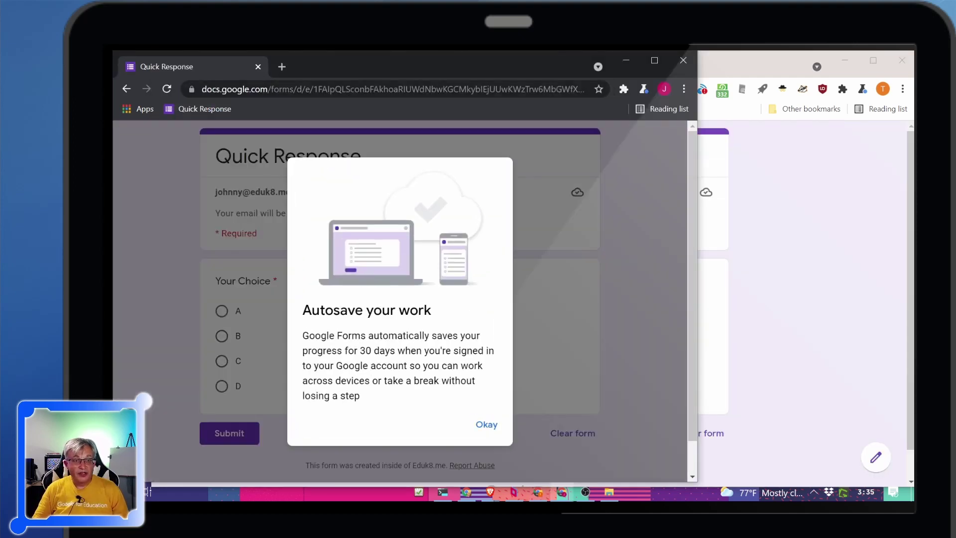
click(487, 425)
- Submit choice A as the student and check the chart in My Student Response System (Responses)
click(239, 316)
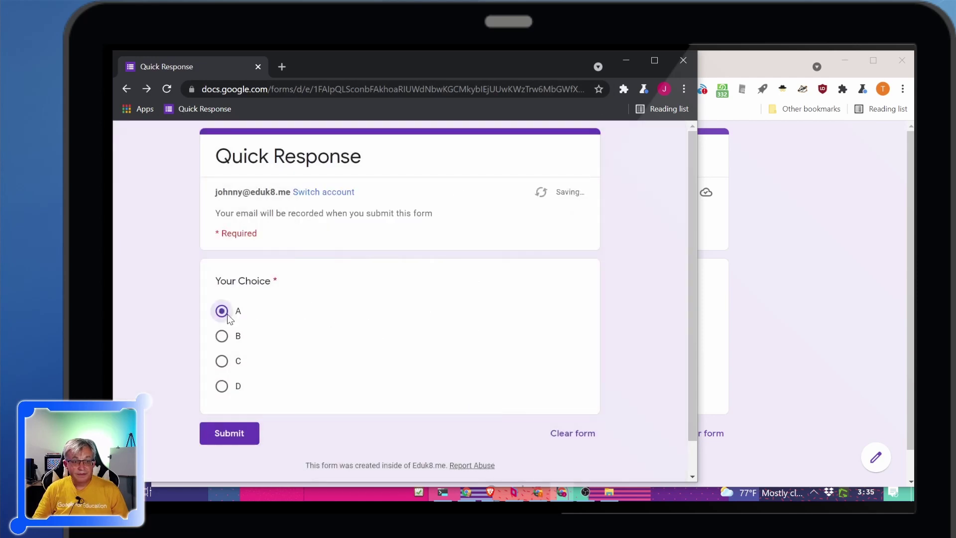
click(255, 441)
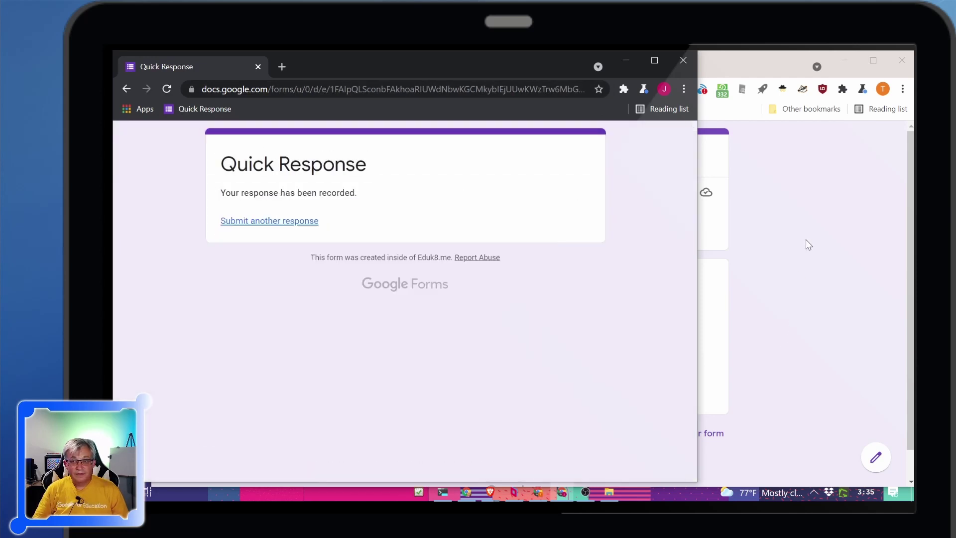
click(806, 238)
click(377, 71)
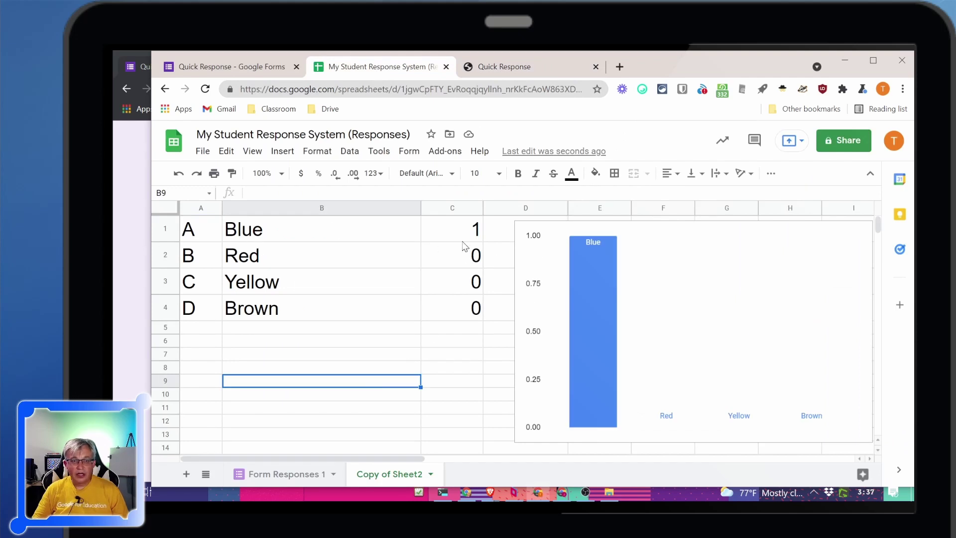
- Submit another student response with choice B and check the spreadsheet chart
click(133, 283)
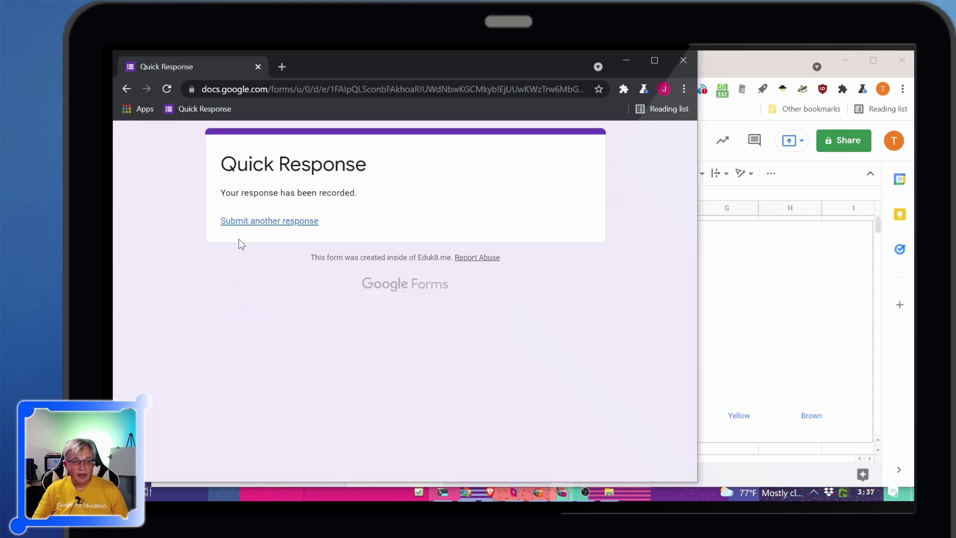
click(257, 218)
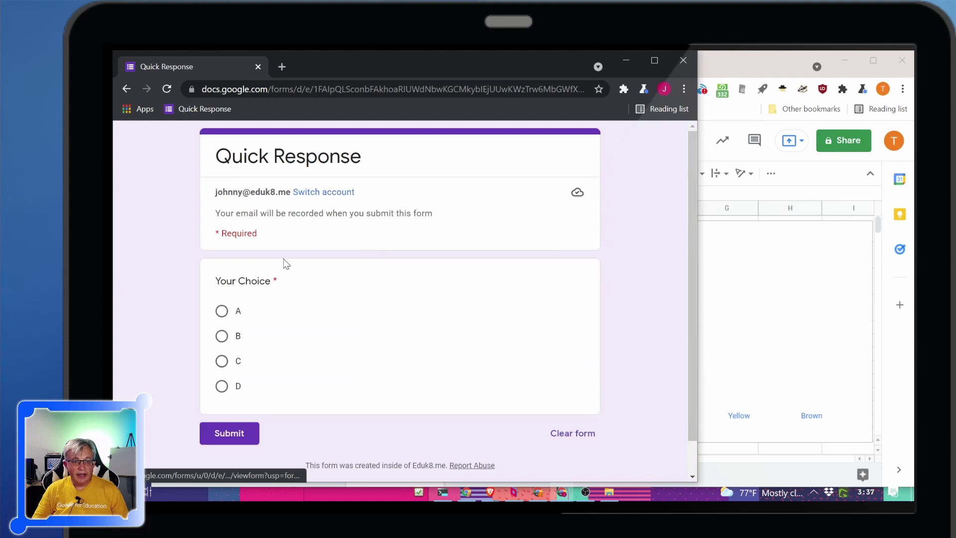
click(221, 336)
click(229, 433)
click(719, 65)
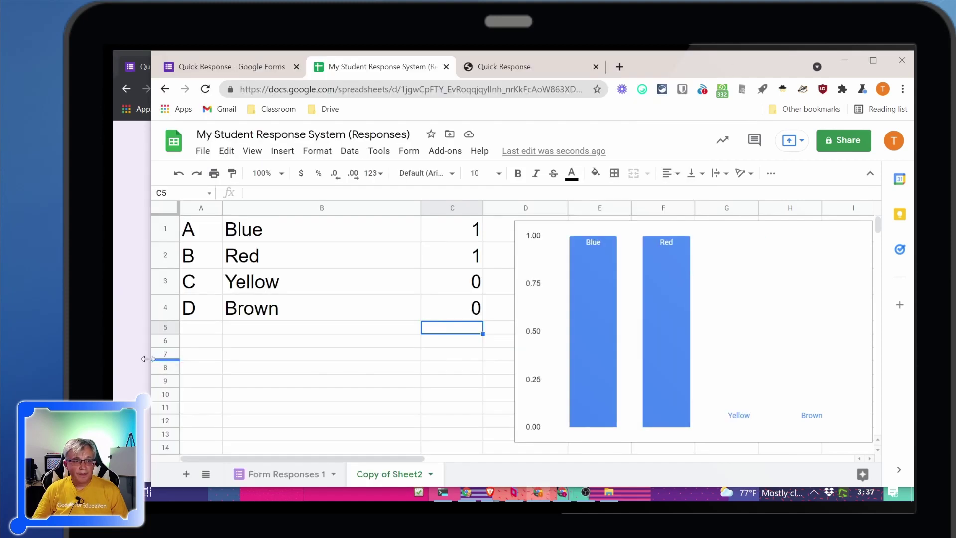
- Submit choice B a second time as the student and look at the chart again
click(137, 363)
click(280, 220)
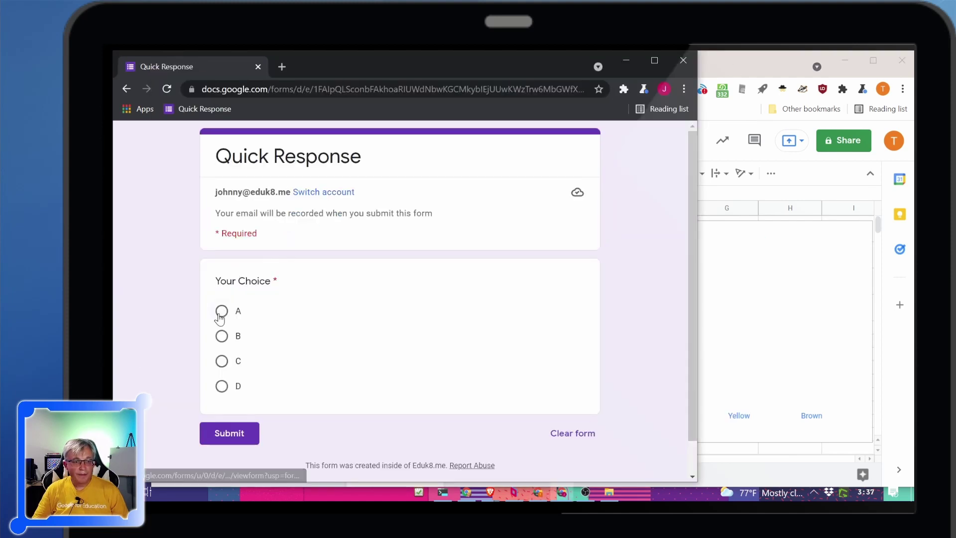
click(222, 336)
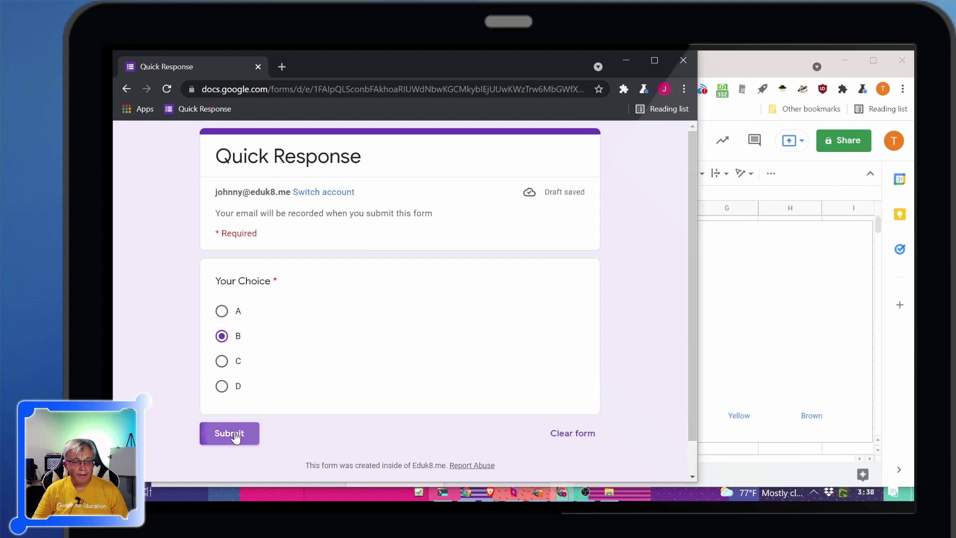
click(230, 433)
click(737, 69)
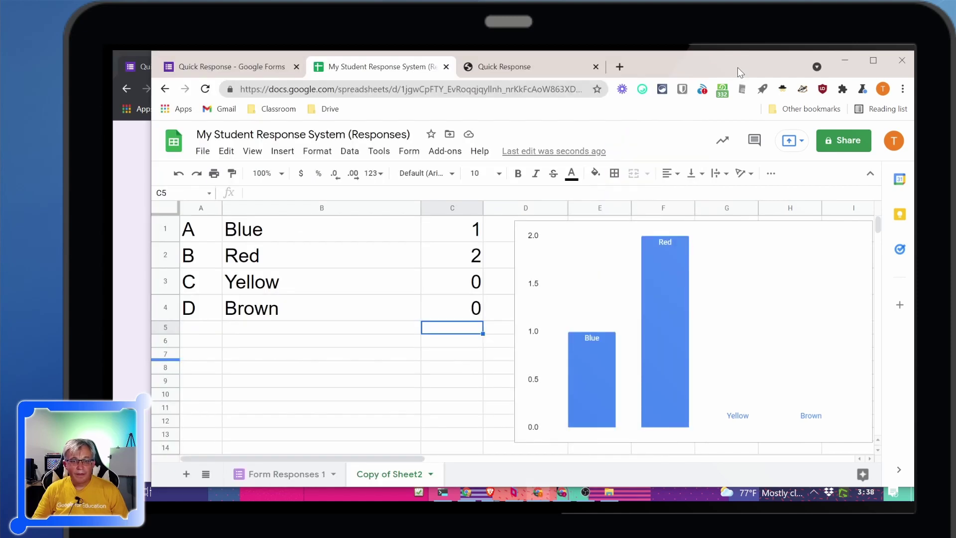
- Submit one more student response with choice D and view the result in the chart
click(145, 343)
click(293, 220)
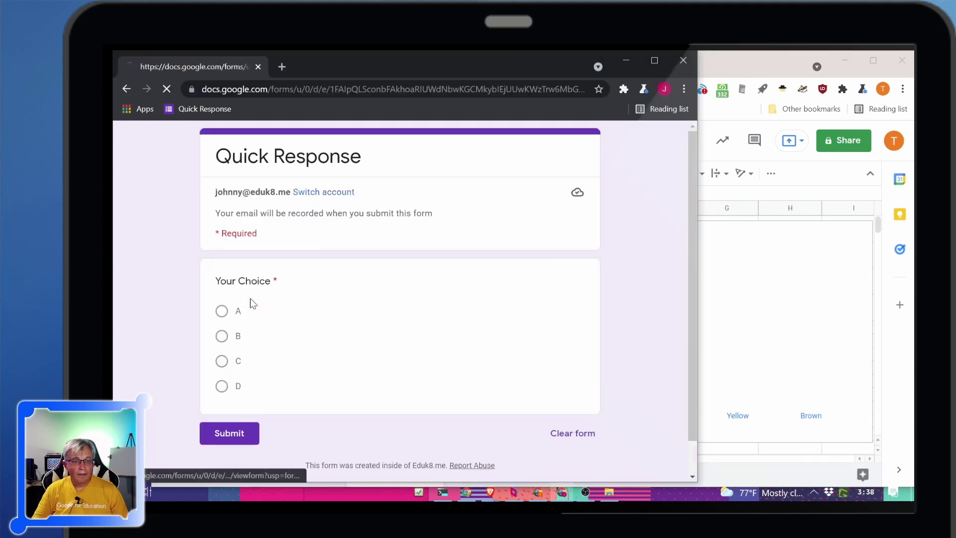
click(222, 389)
click(226, 430)
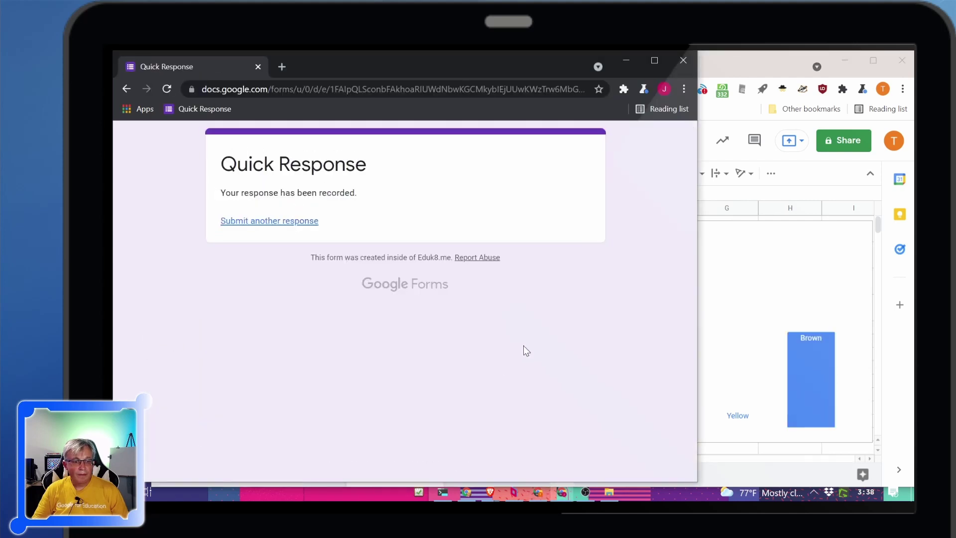
click(754, 81)
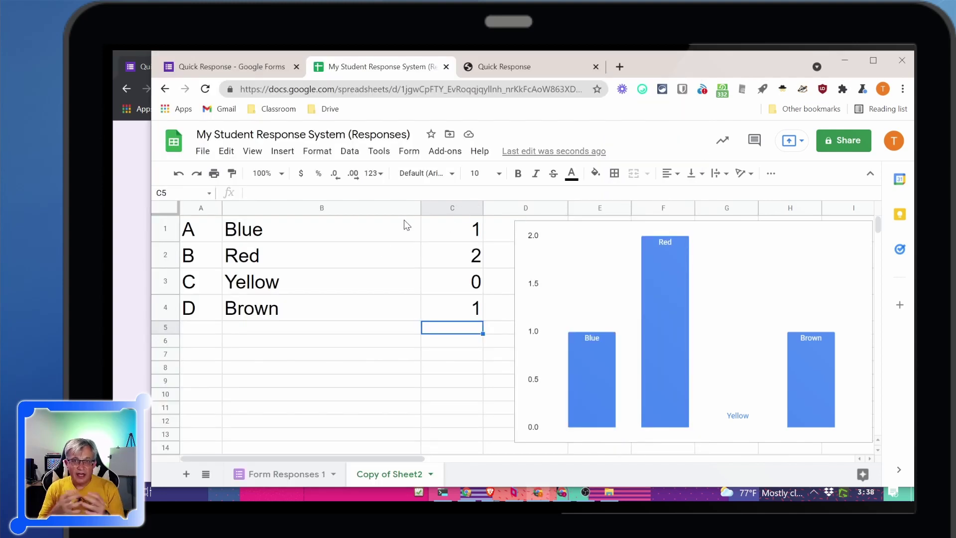
- Enlarge the formula bar and examine the query formula in C1 of Copy of Sheet2, highlighting its max('Form Responses 1'!A:A) part
click(462, 227)
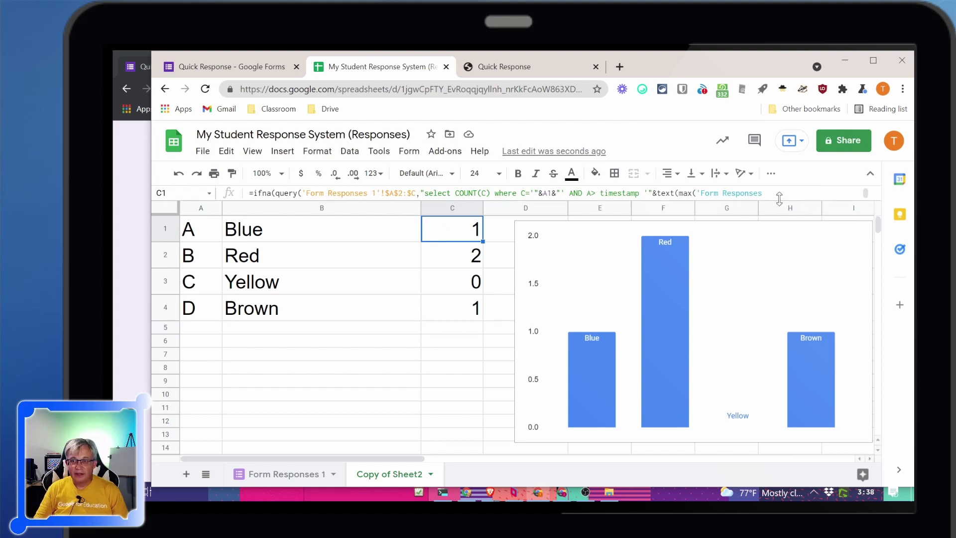
drag(780, 198, 780, 320)
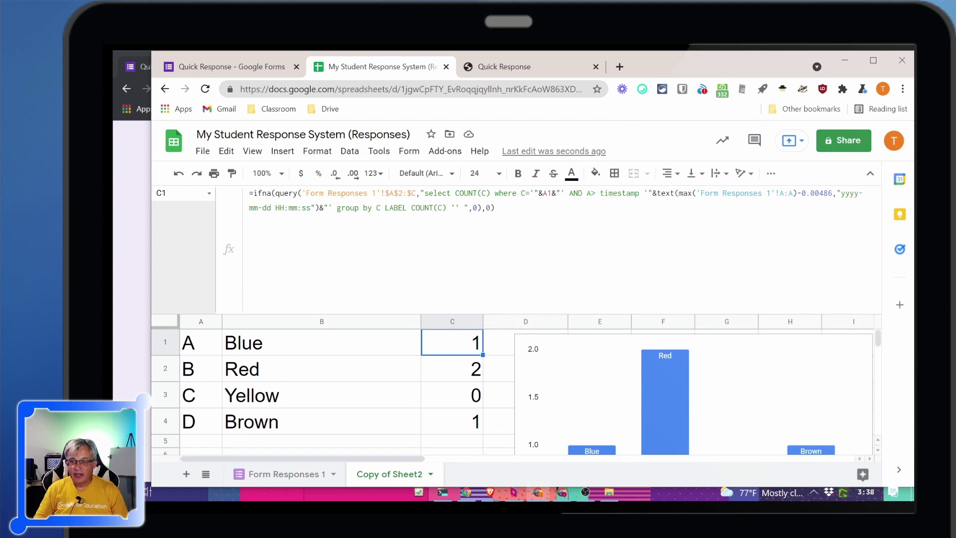
mouse_move(682, 193)
mouse_down()
mouse_move(828, 193)
mouse_move(498, 209)
mouse_move(797, 193)
mouse_up()
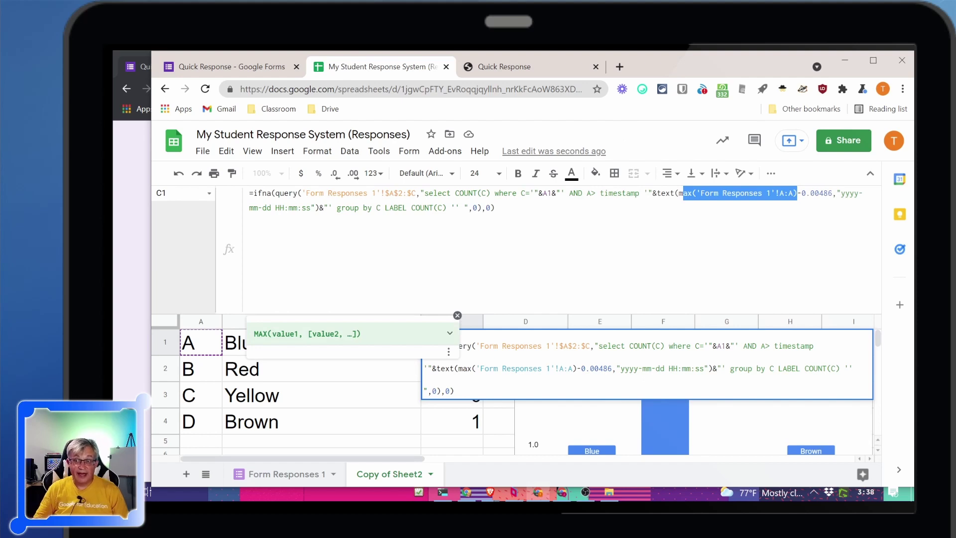
click(495, 208)
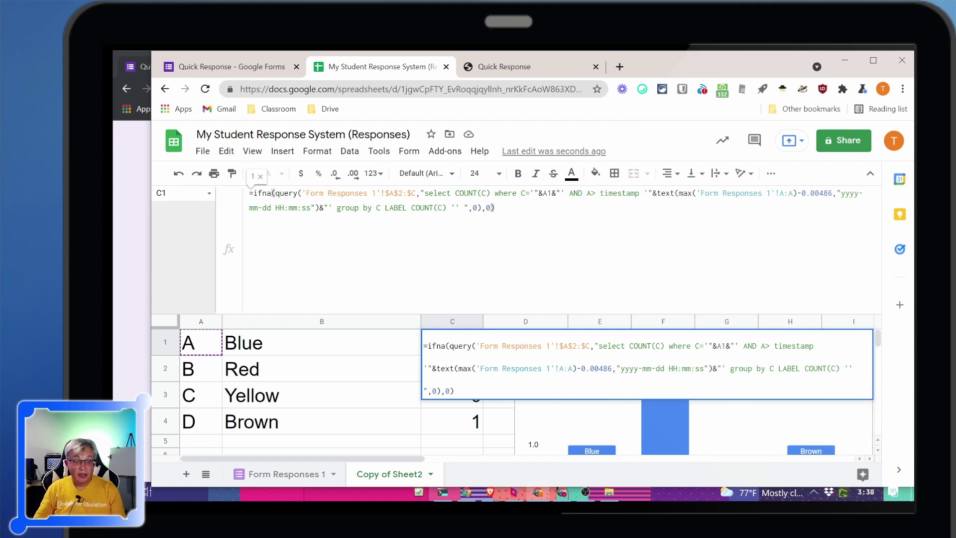
- Examine the timestamps on the Form Responses 1 sheet, selecting the latest one in cell A5
click(289, 477)
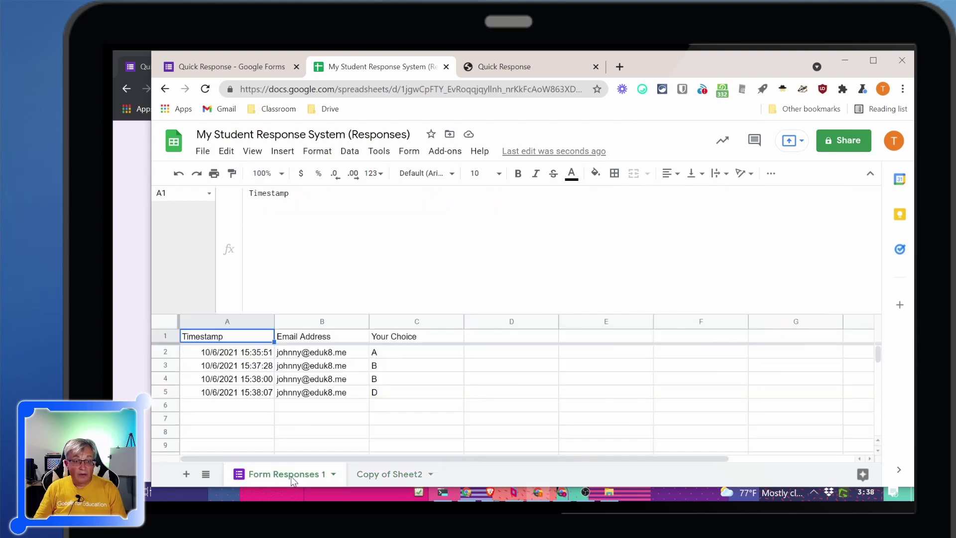
click(251, 393)
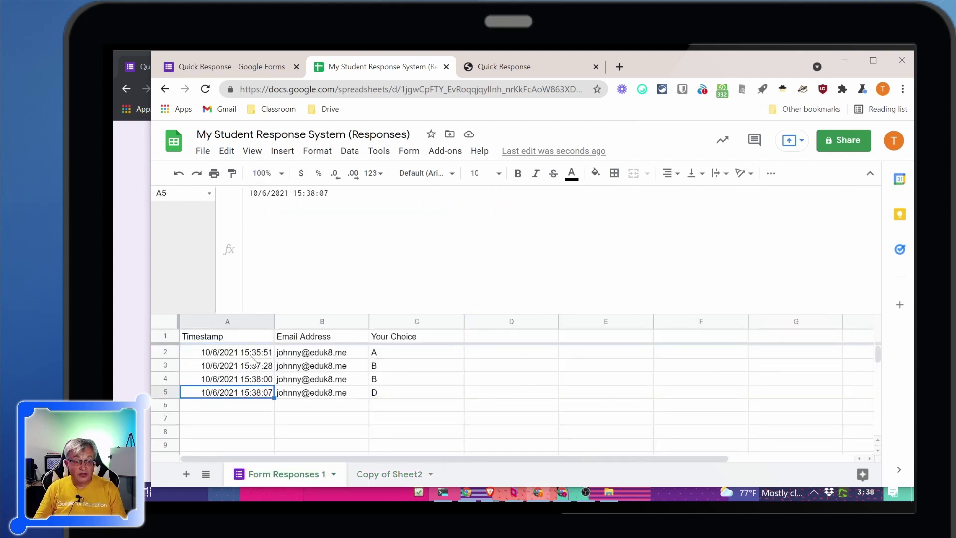